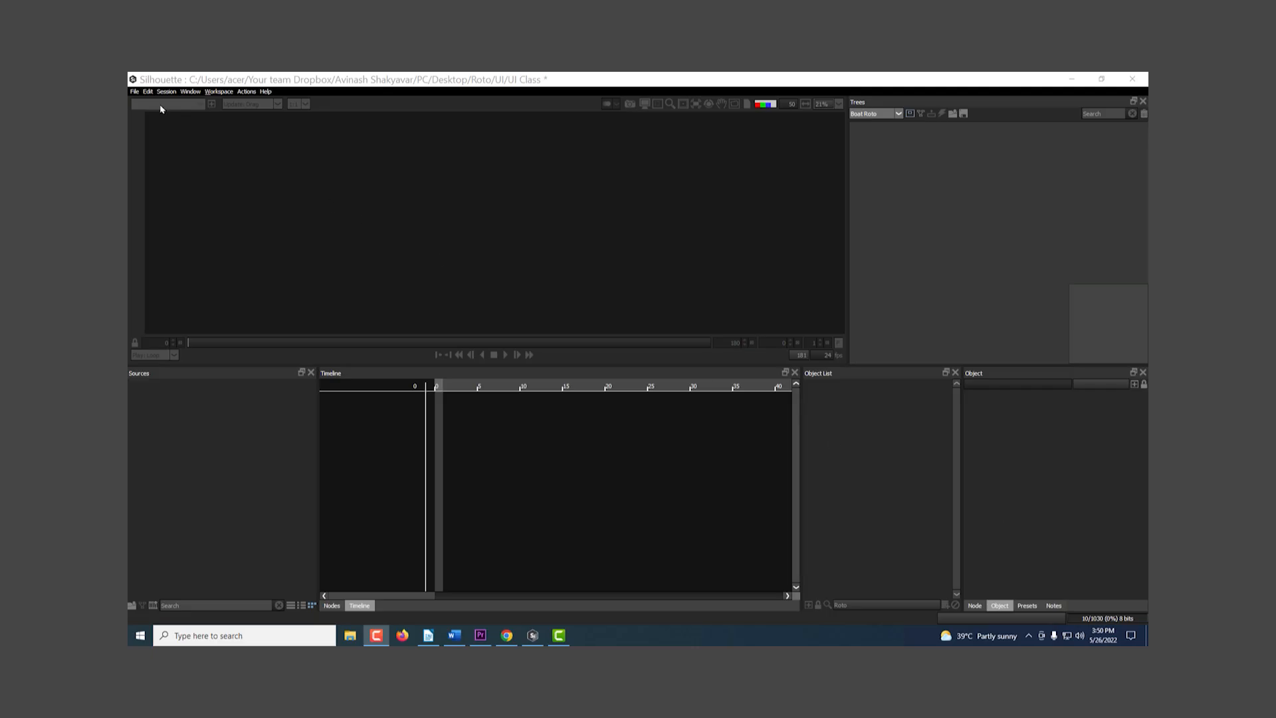
Step: Import the BOAT TRACKING[000-180].jpg image sequence as media into the project
left_click(134, 92)
mouse_move(160, 205)
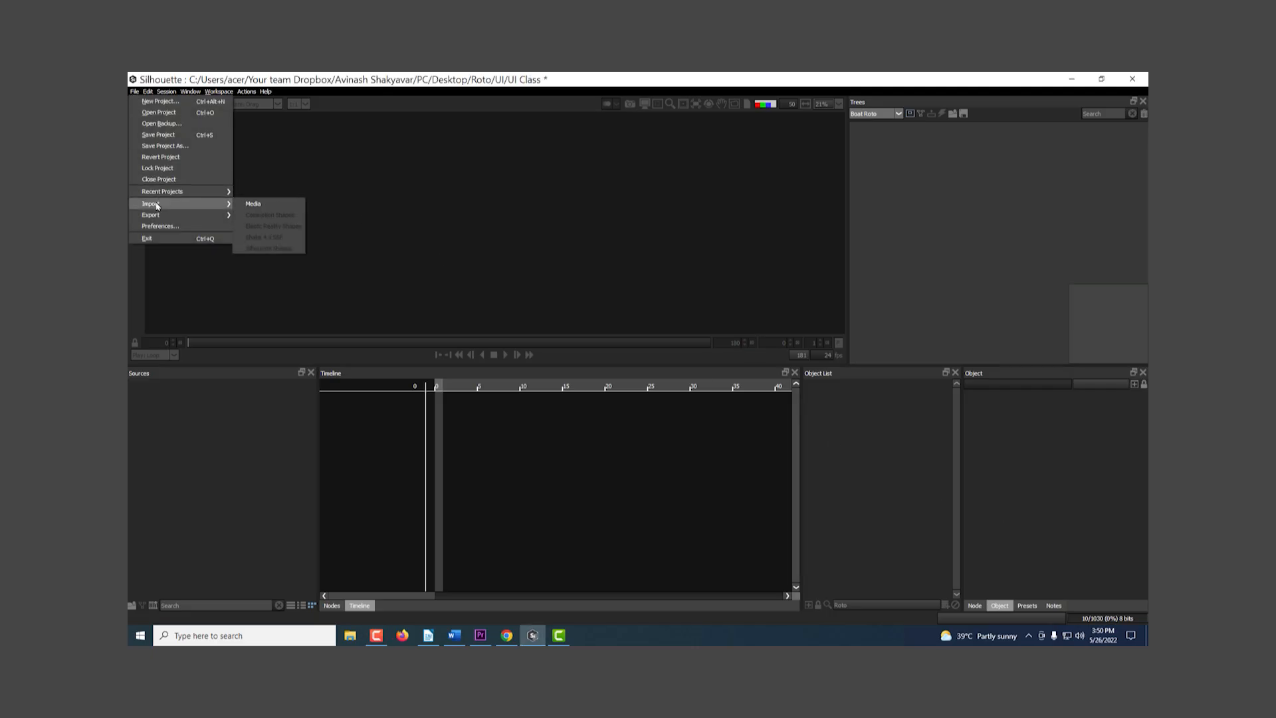
left_click(296, 205)
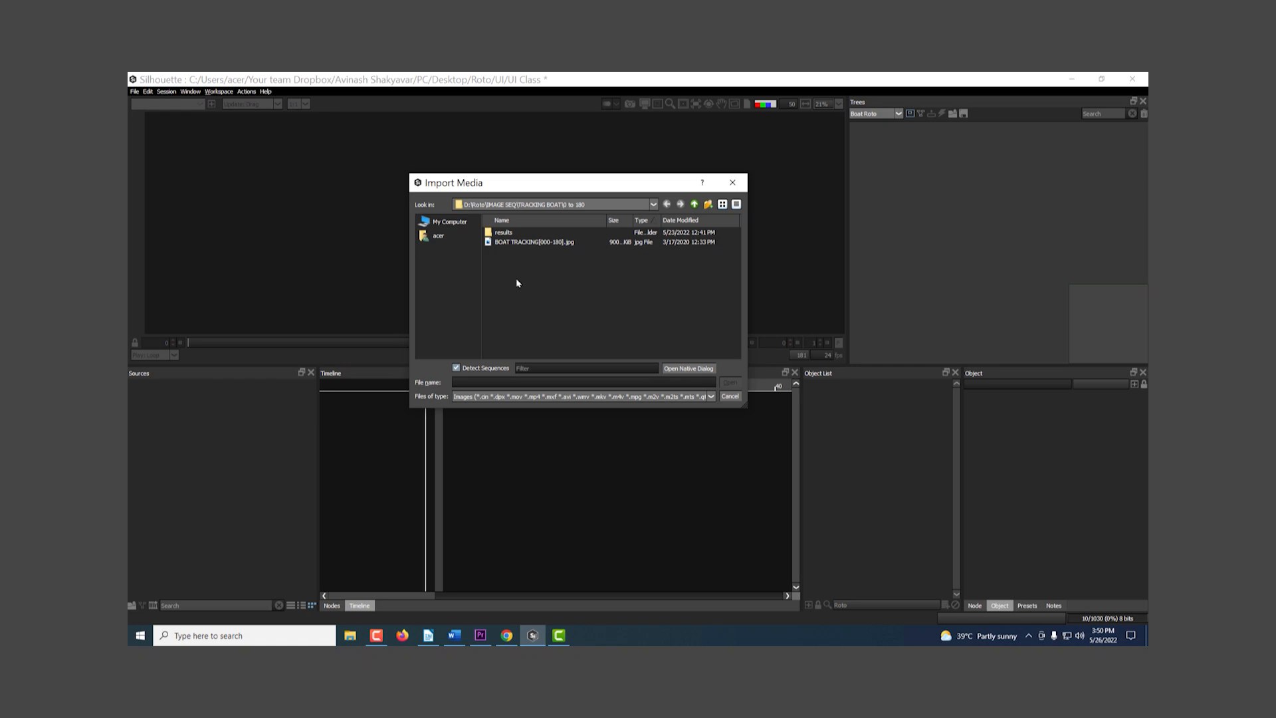
left_click(530, 243)
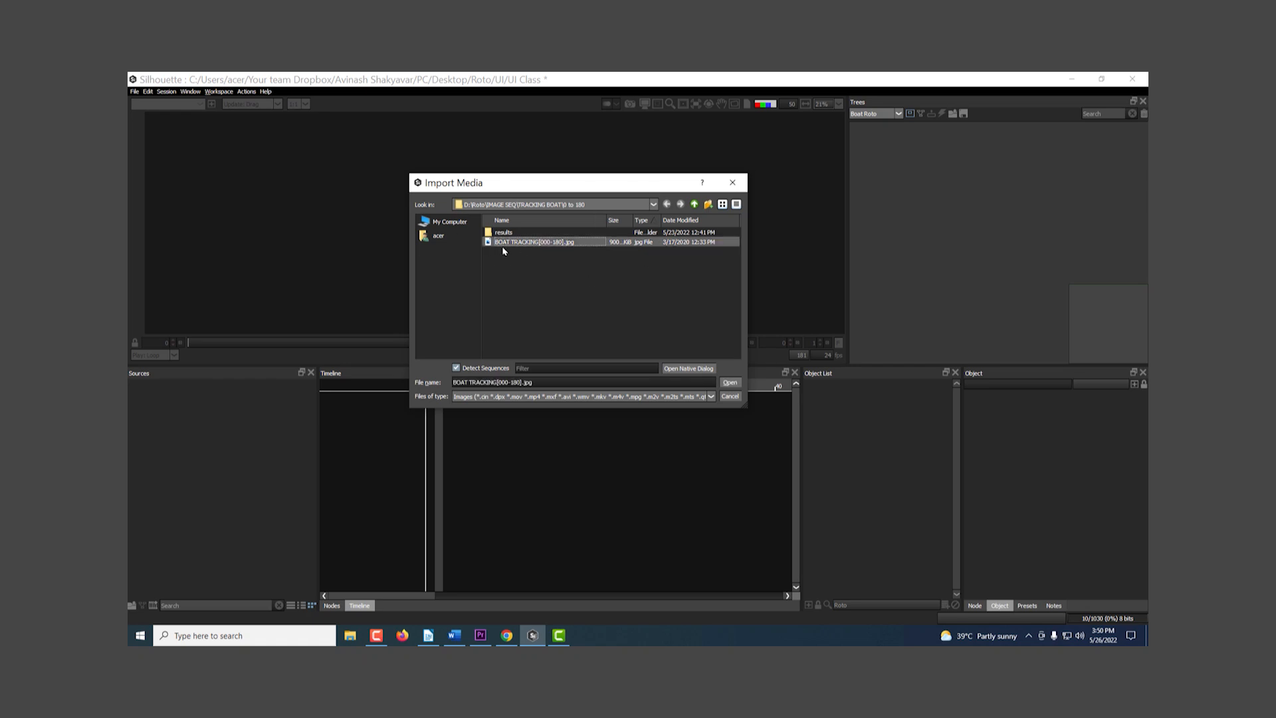
left_click(730, 383)
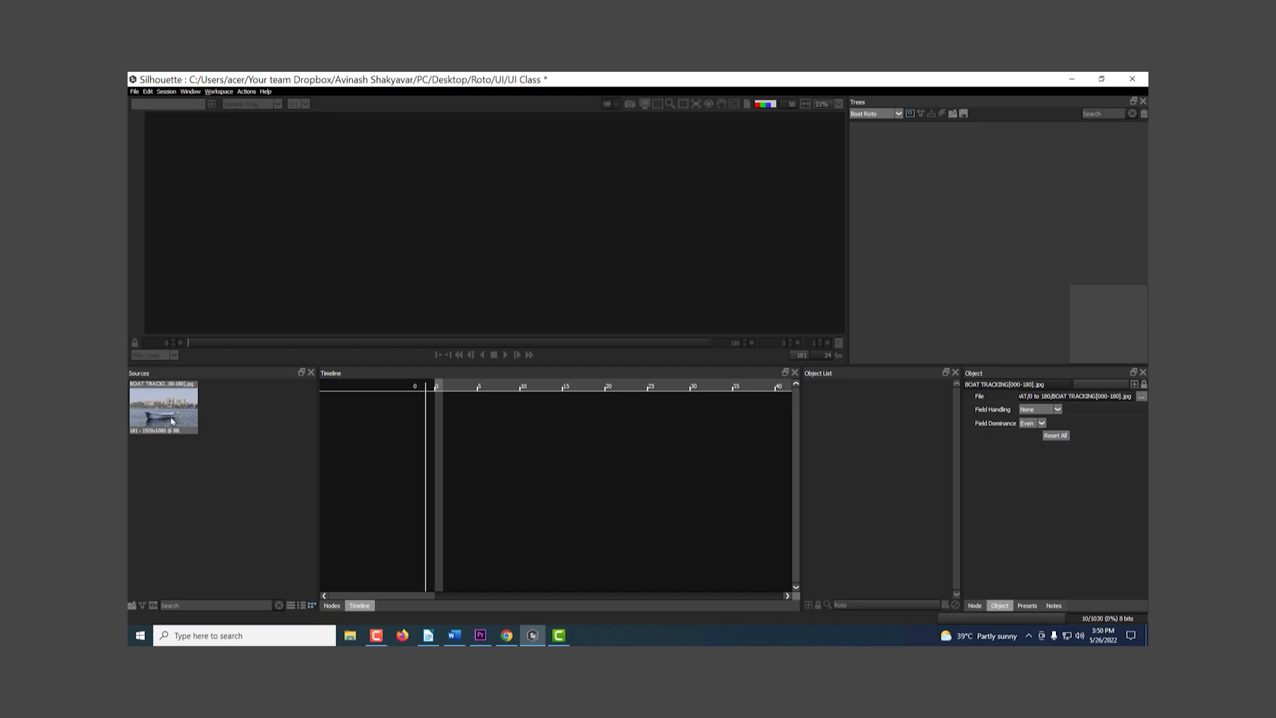
Step: Create a new session named Roto from the imported sequence, using the Roto template and the HDTV 1080 24 format
left_click(167, 91)
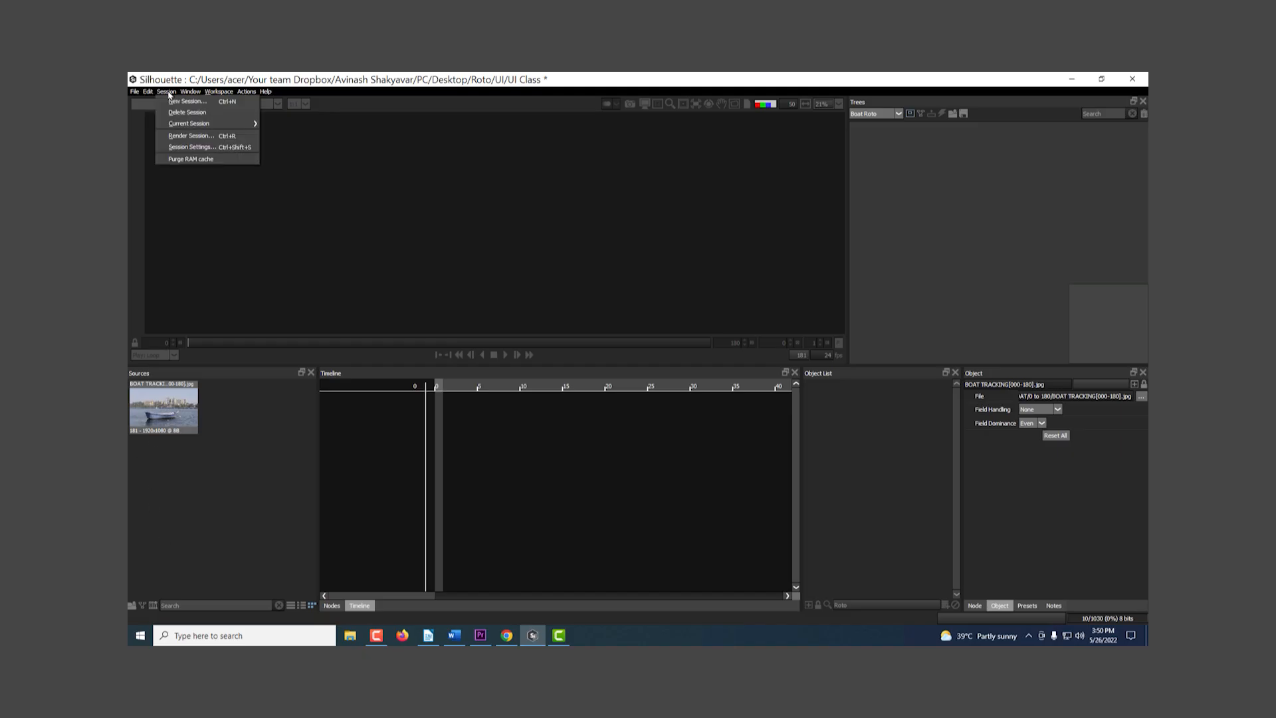
left_click(230, 107)
left_click_drag(600, 275, 584, 178)
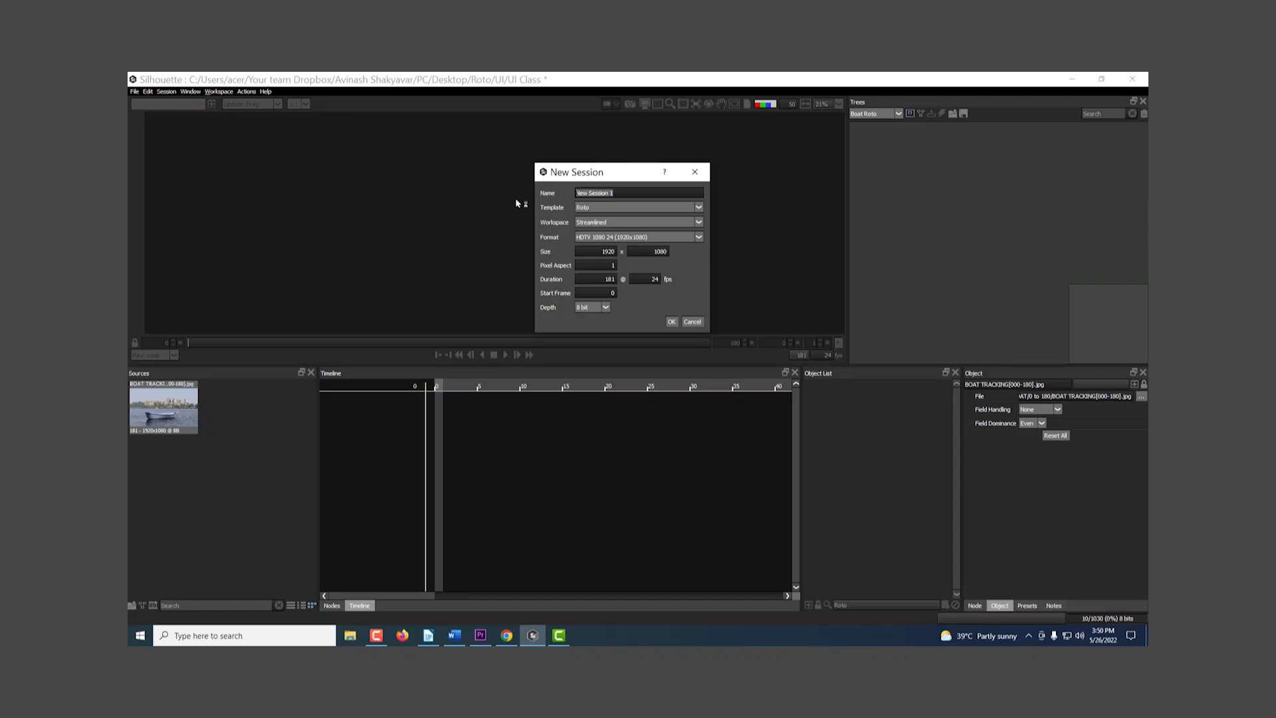
type("Roto")
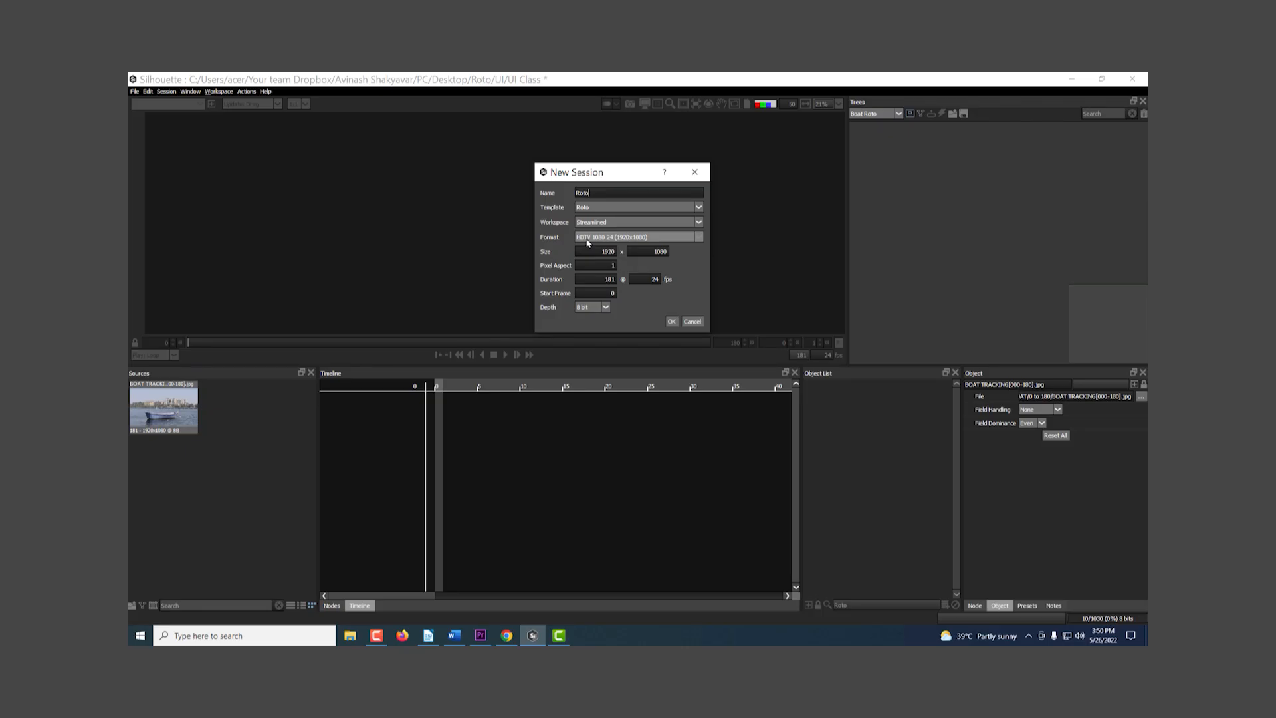
left_click(671, 322)
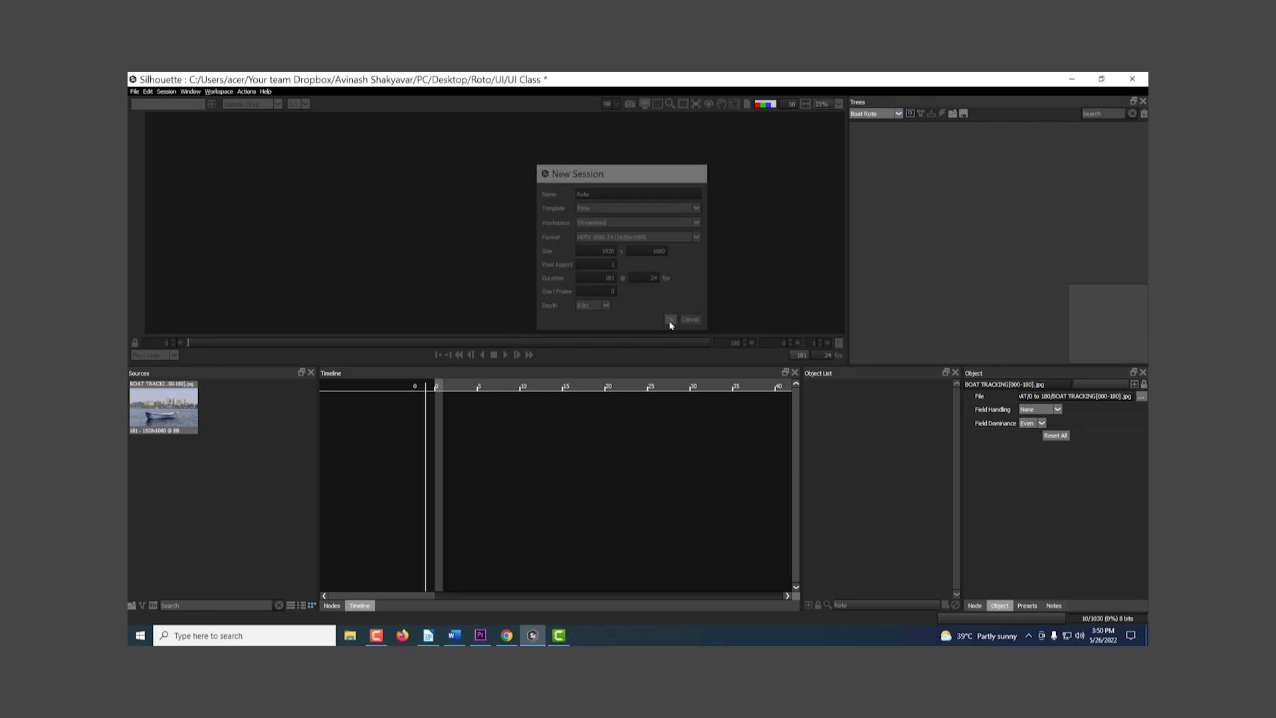
Step: Widen the Trees area and space the source, Roto and Output nodes vertically within it
left_click_drag(989, 286, 964, 286)
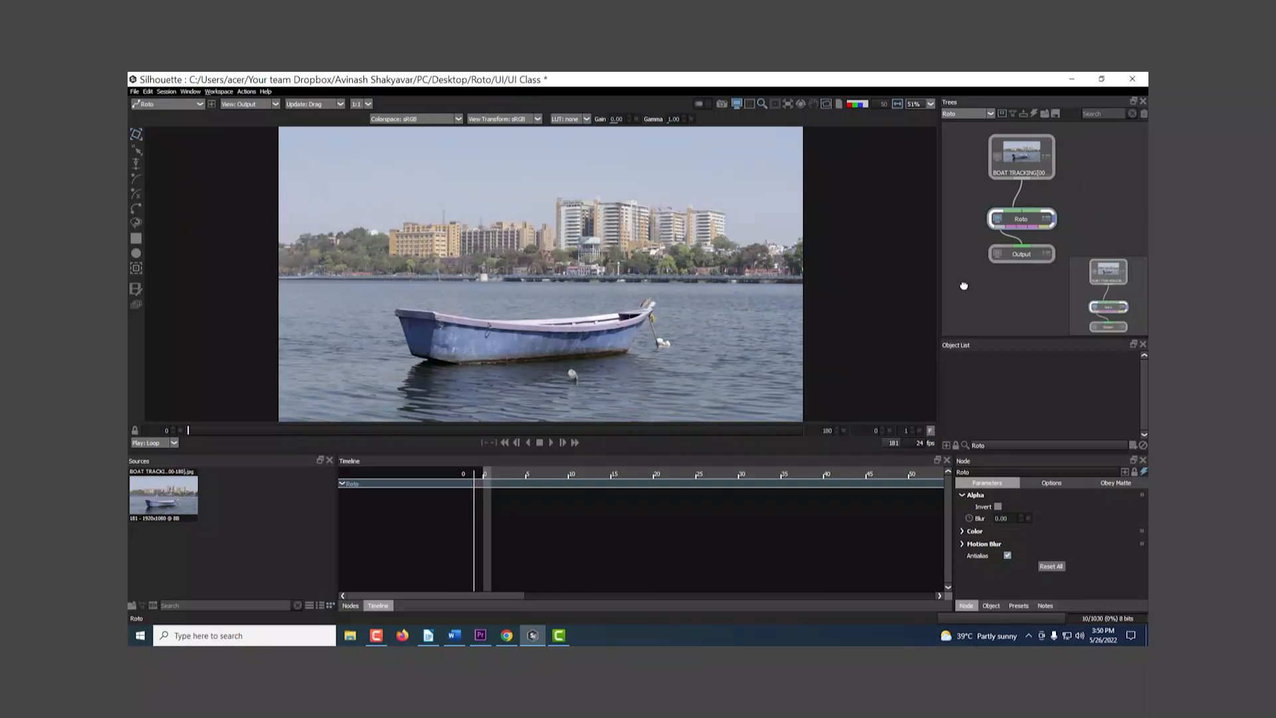
left_click(995, 165)
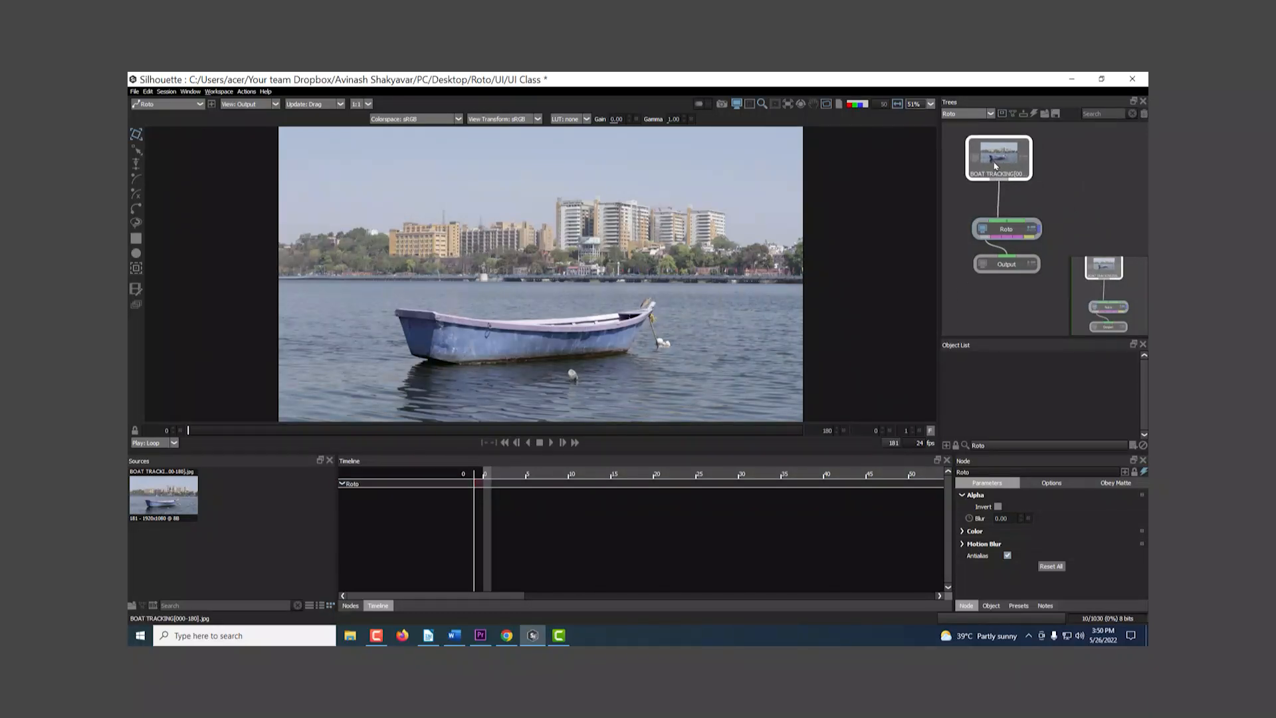
left_click_drag(940, 339, 844, 346)
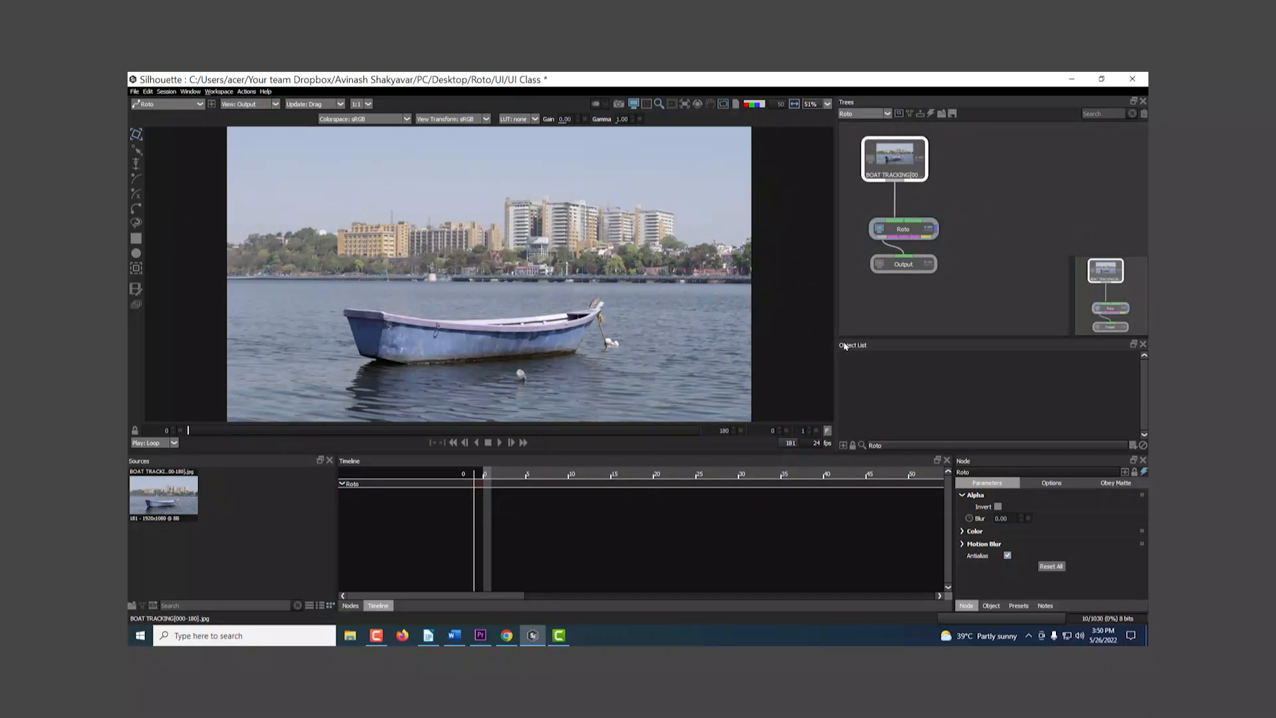
left_click_drag(895, 160, 926, 155)
left_click_drag(912, 231, 942, 224)
left_click_drag(905, 265, 943, 307)
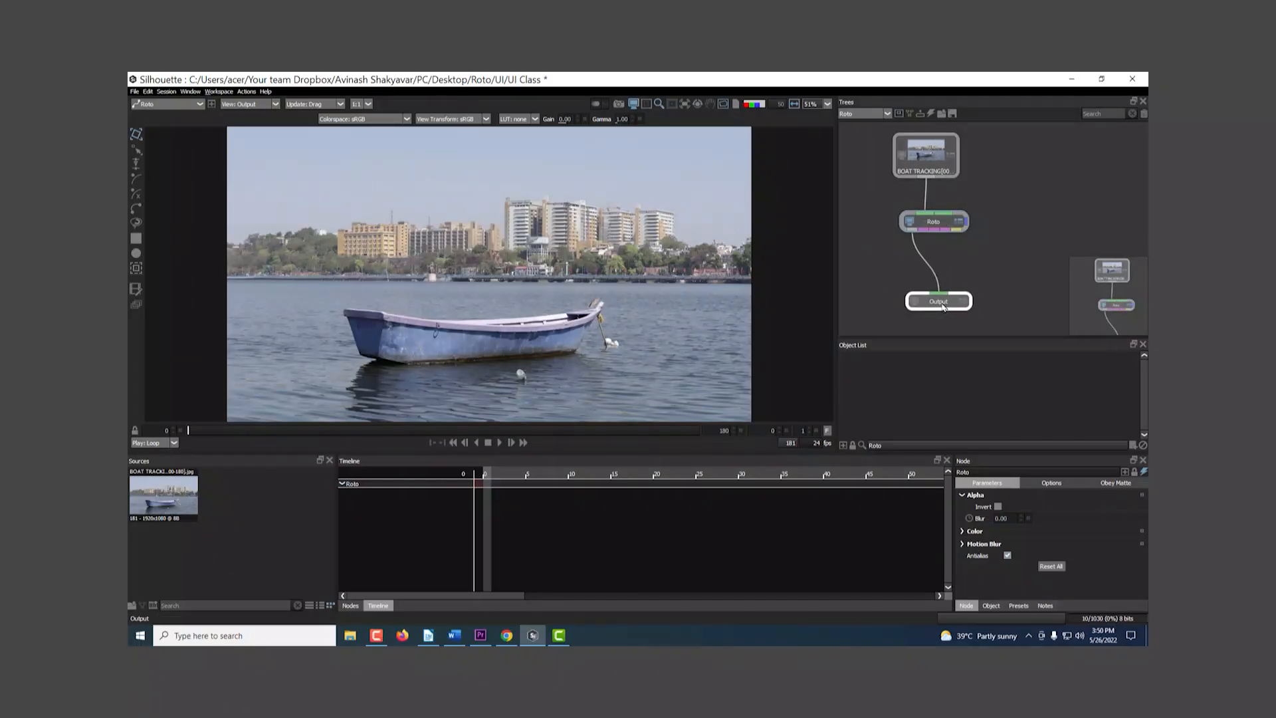
left_click_drag(1009, 152, 866, 336)
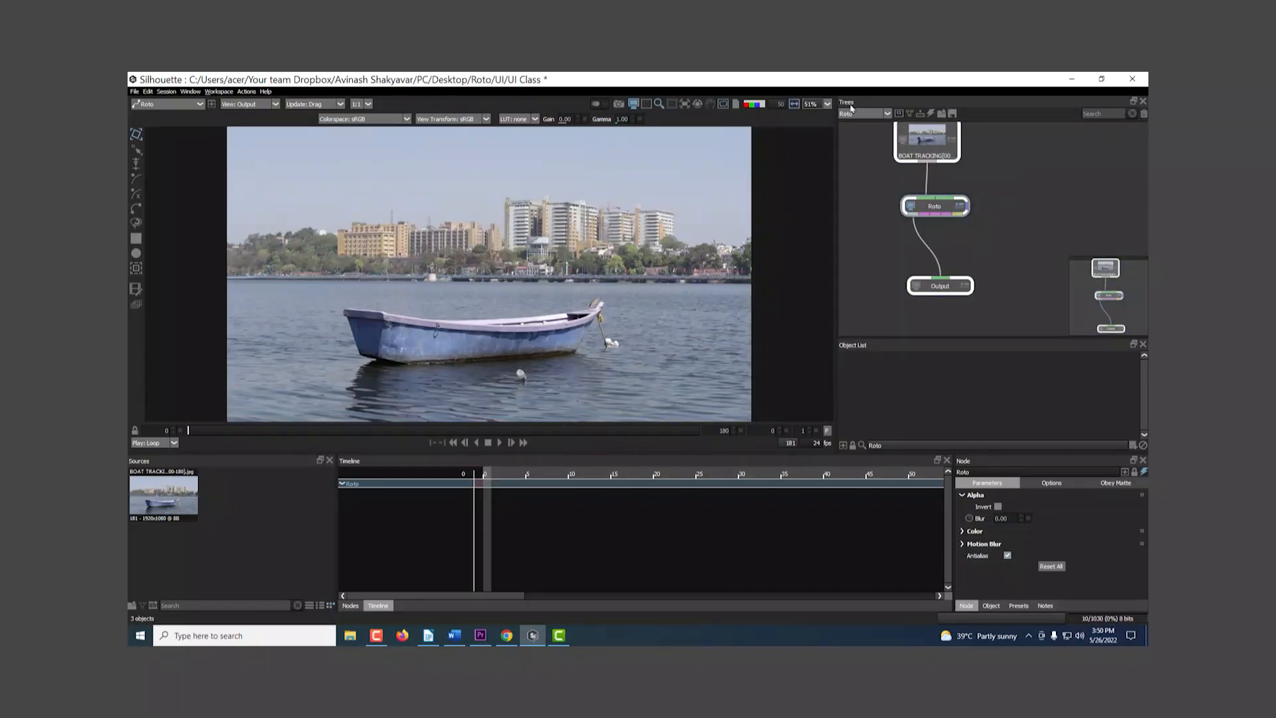
left_click(857, 160)
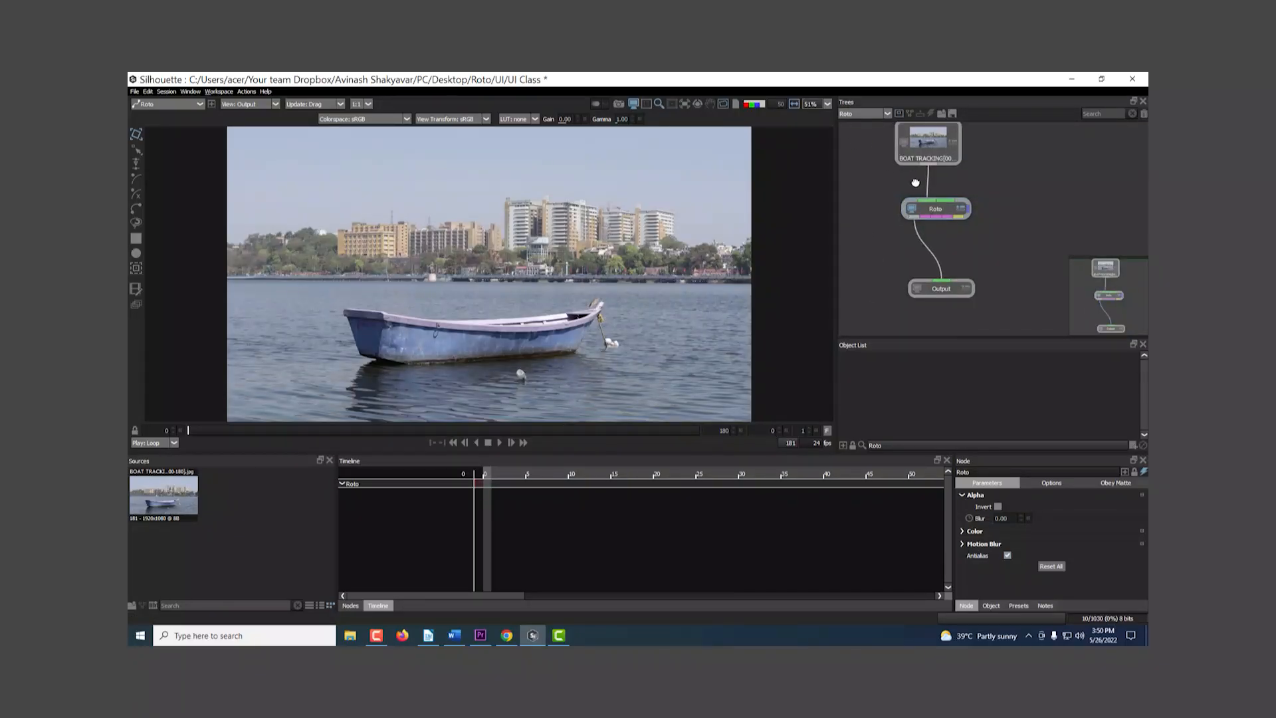
Step: View the node trees of the Boat Roto, Roto and UI sessions in turn
left_click(861, 113)
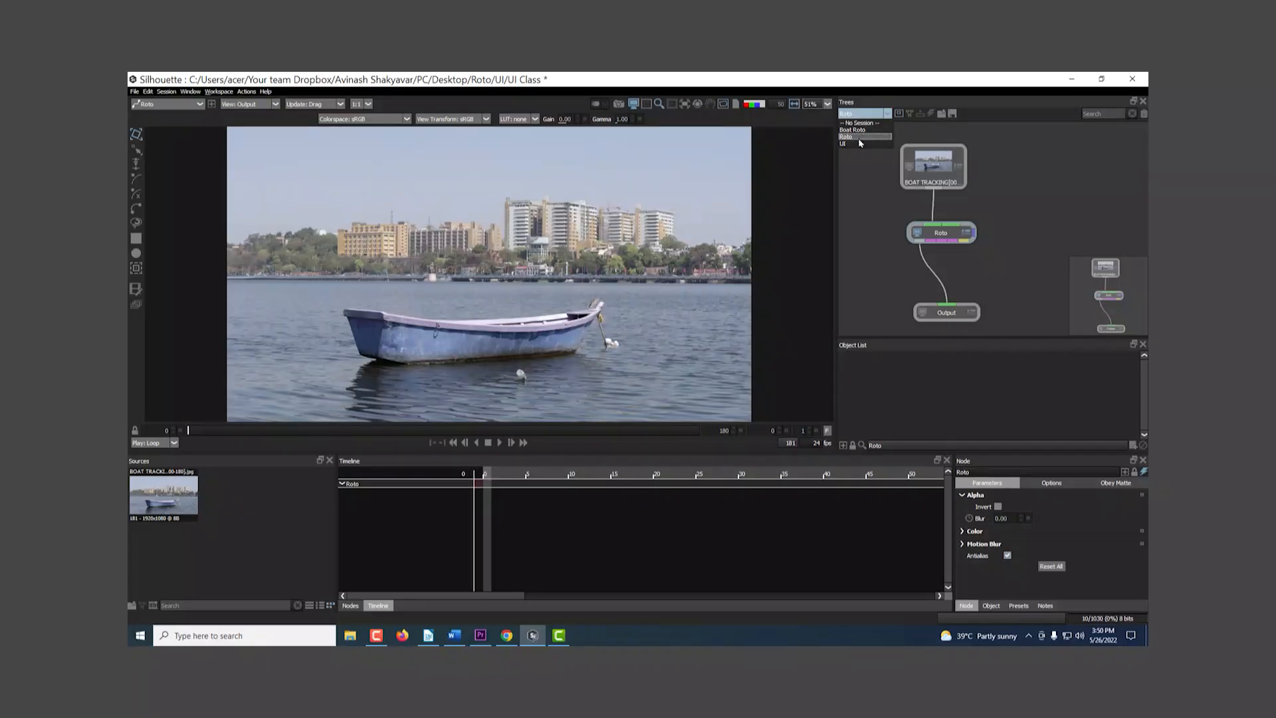
left_click(861, 131)
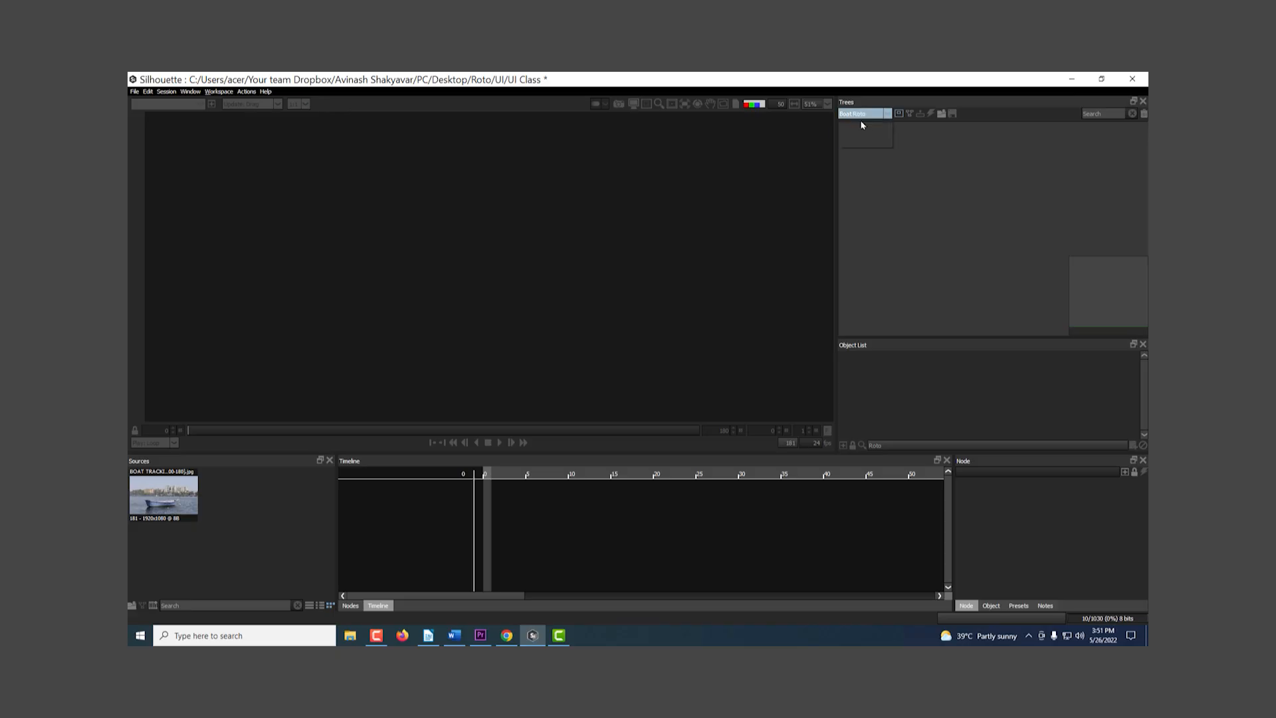
left_click(860, 137)
left_click(861, 114)
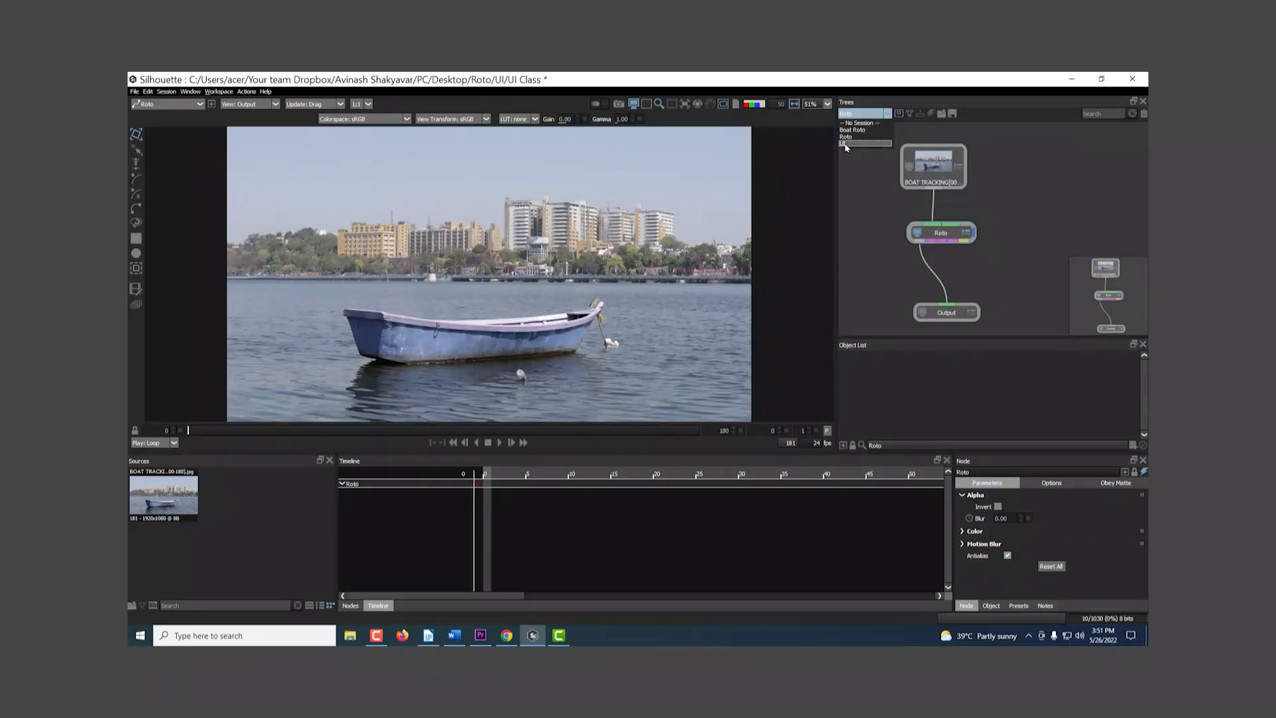
left_click(845, 144)
Step: Remove all nodes from the UI session and delete that session
left_click(857, 114)
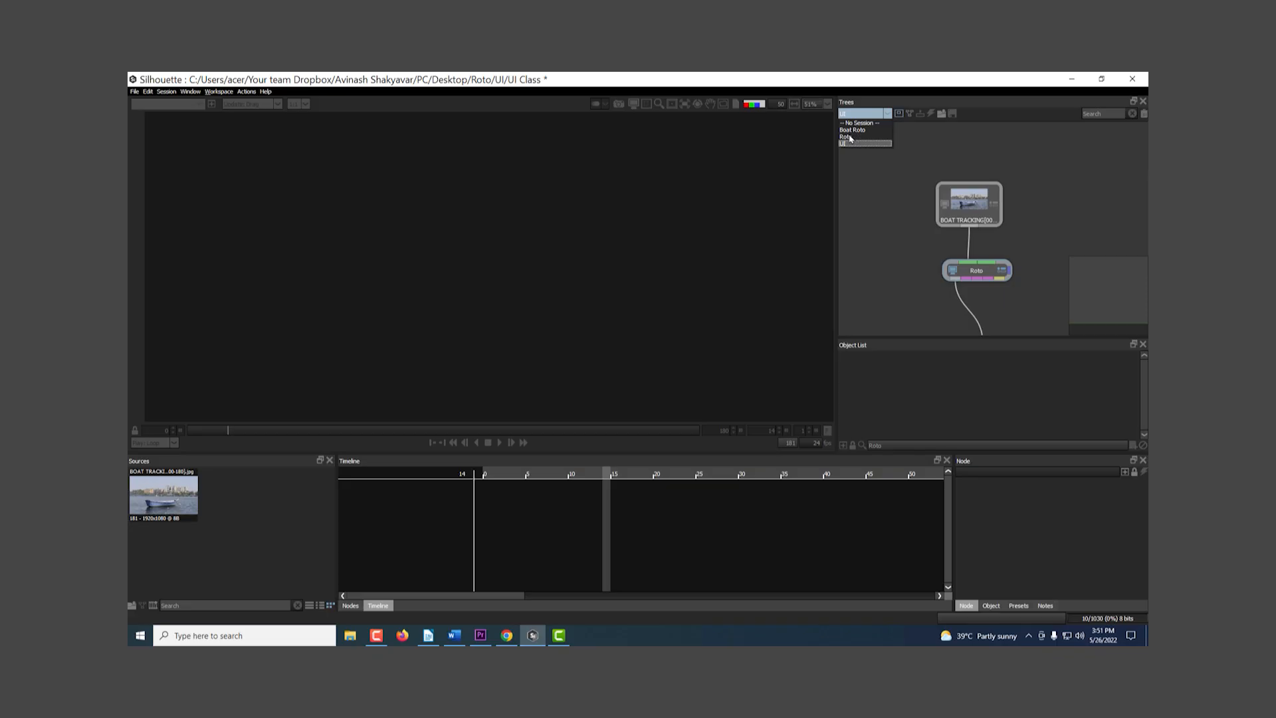
left_click(846, 144)
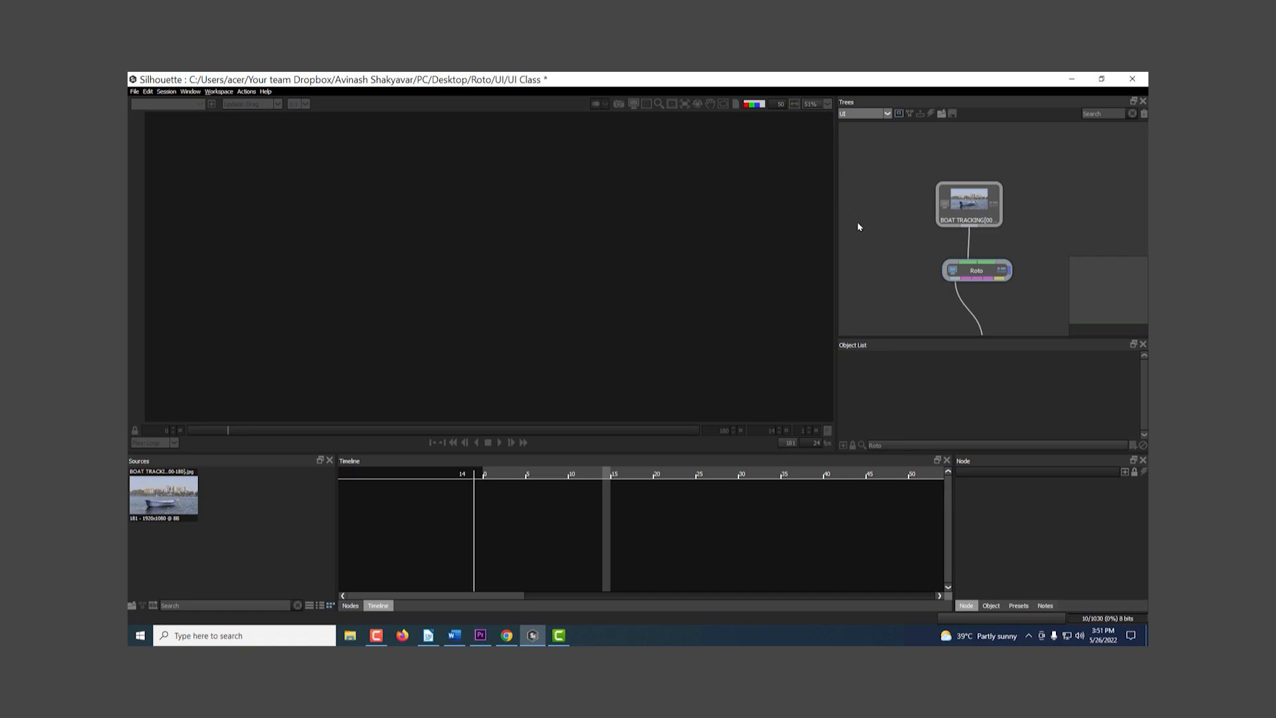
left_click_drag(858, 227, 858, 191)
key("Delete")
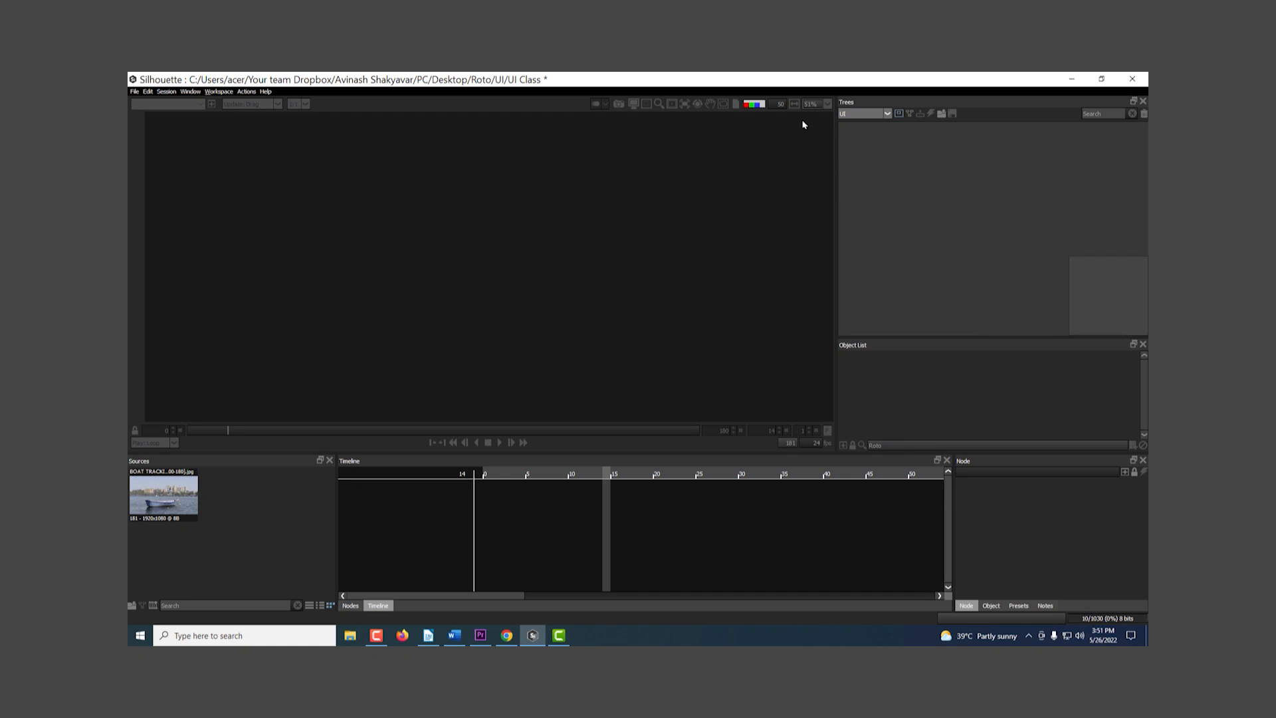
left_click(191, 106)
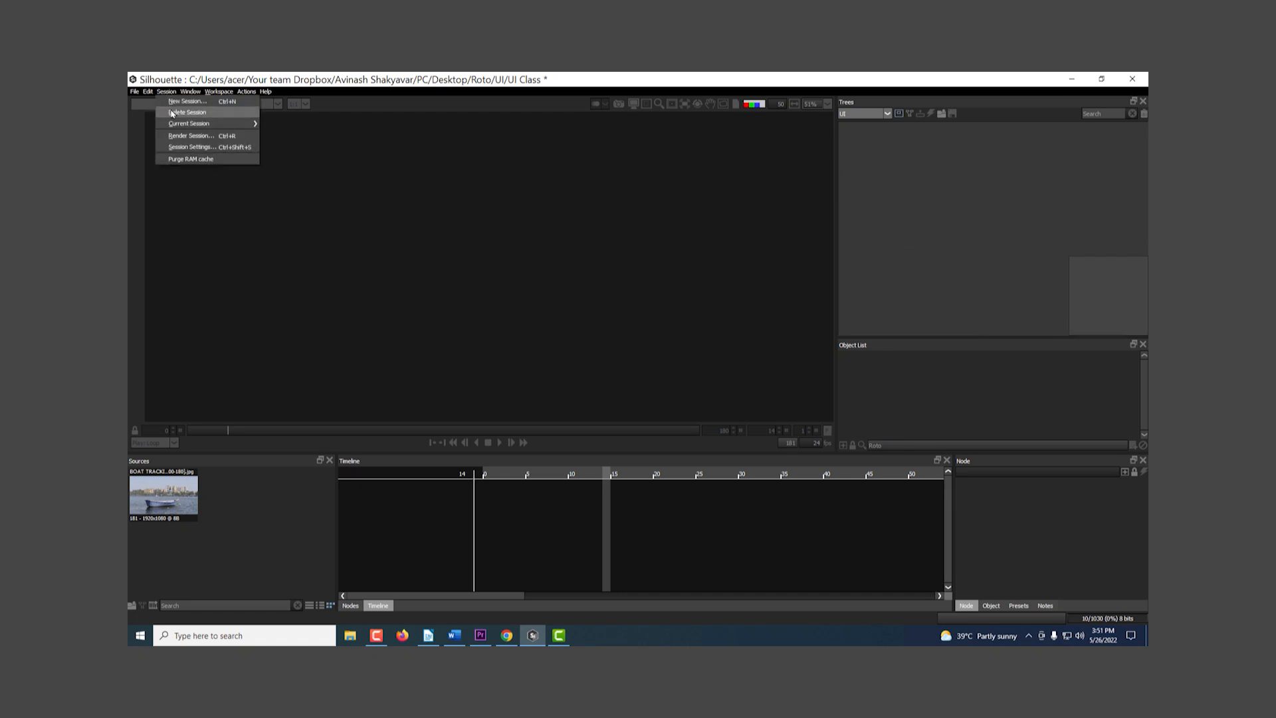
left_click(171, 113)
Step: Switch to the Boat Roto session and delete it from the project
left_click(861, 114)
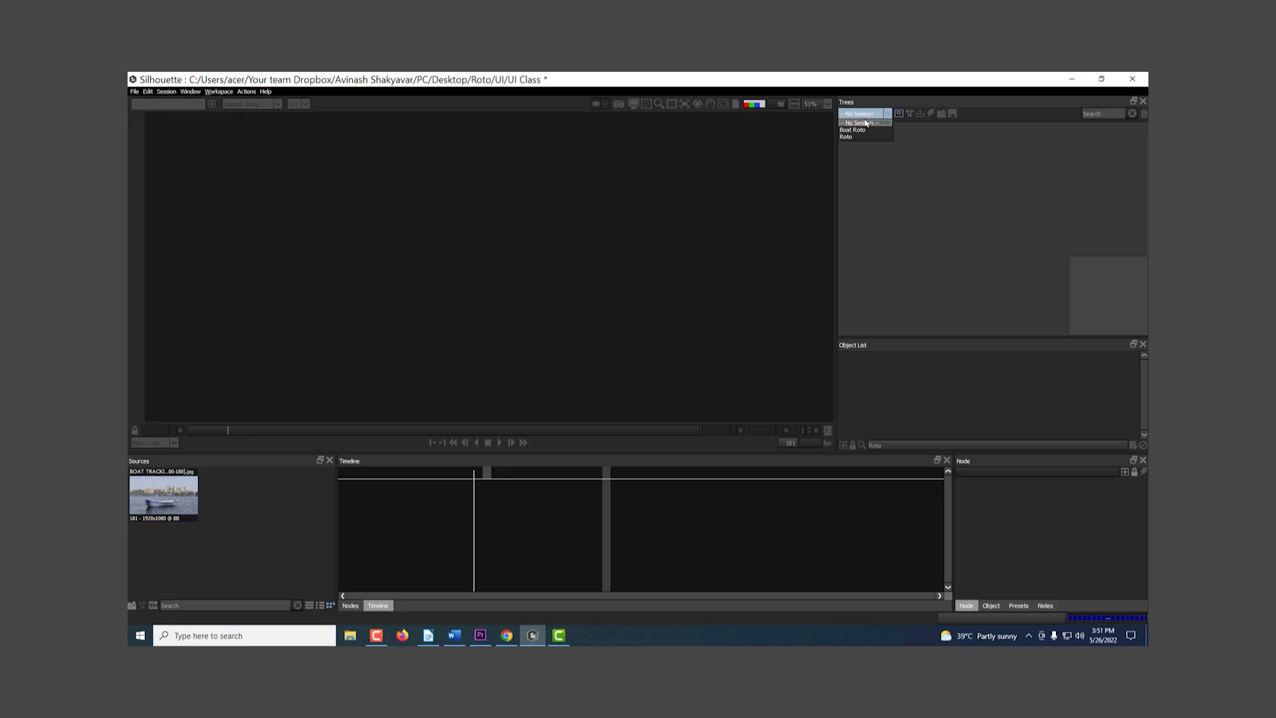
left_click(857, 130)
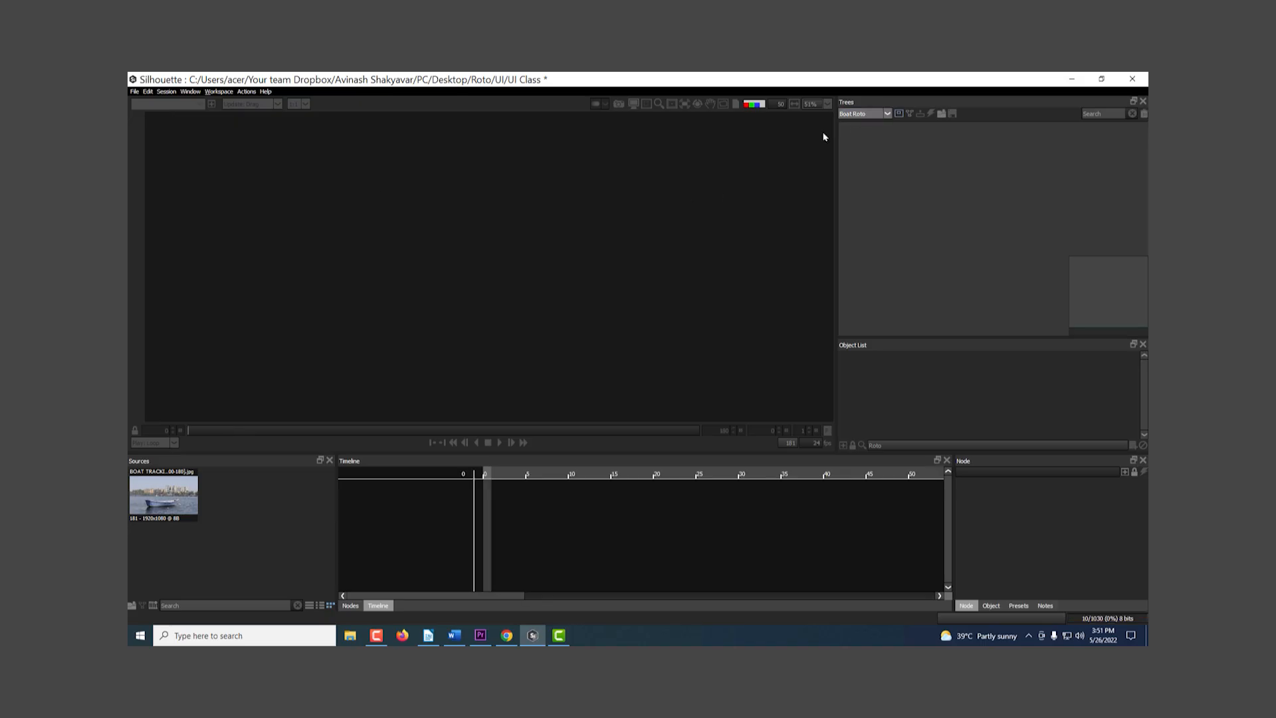
left_click(167, 91)
left_click(176, 111)
Step: Make the Roto session the active session
left_click(861, 114)
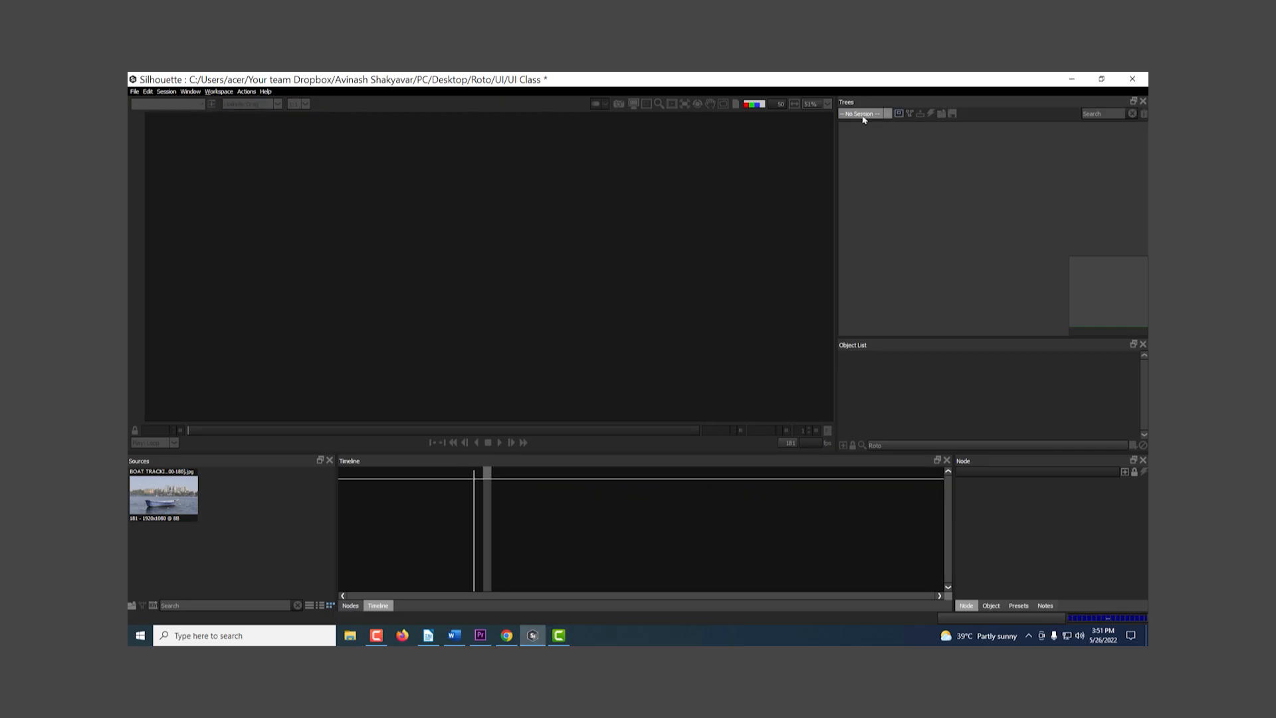
left_click(856, 138)
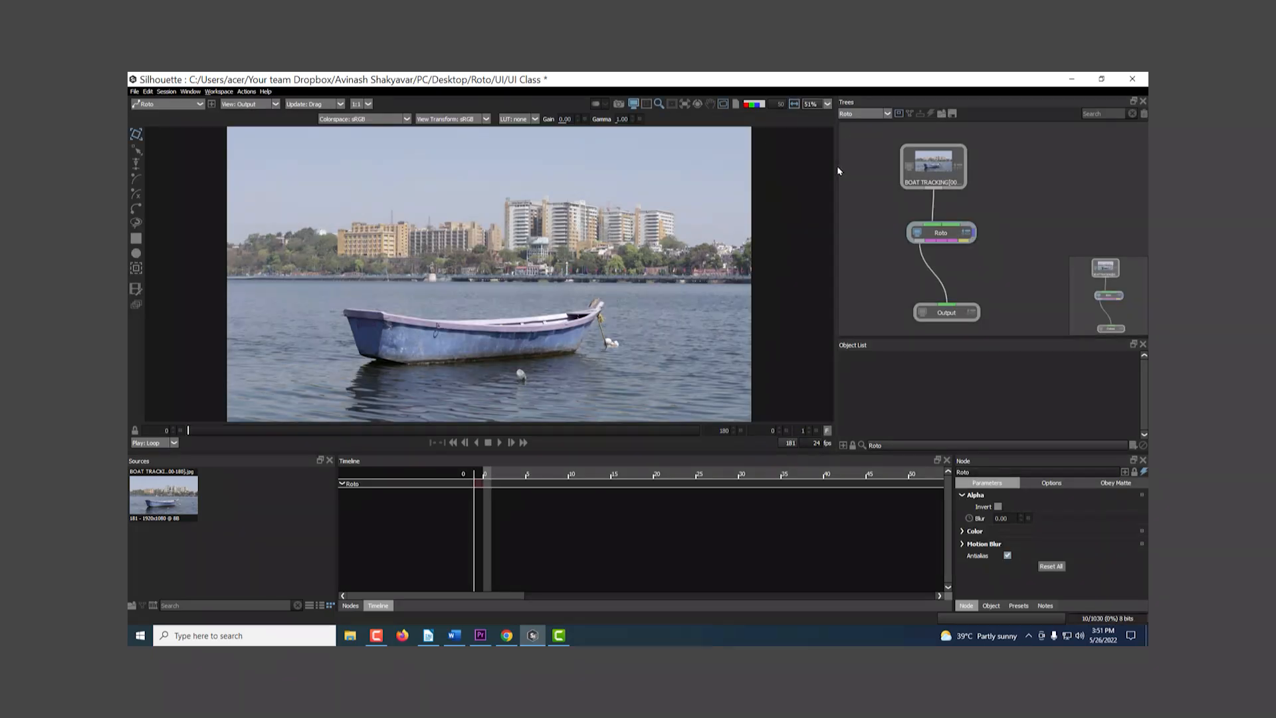
left_click(864, 113)
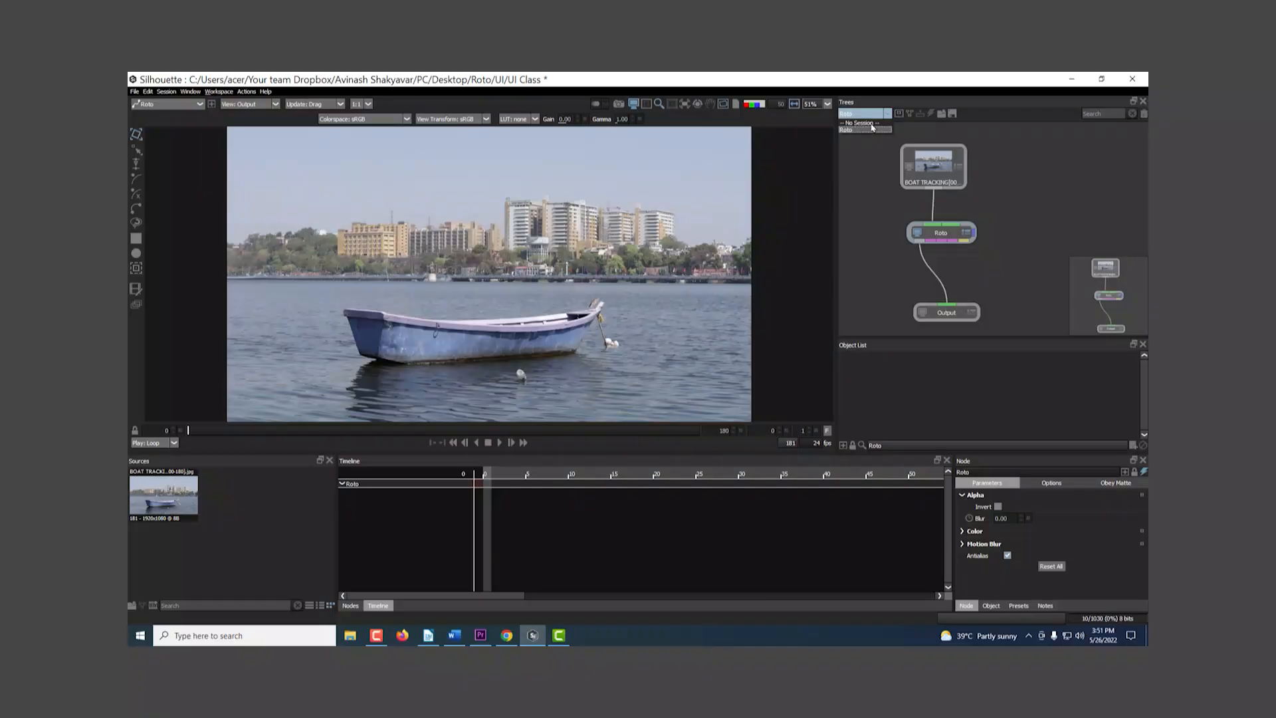
left_click(872, 129)
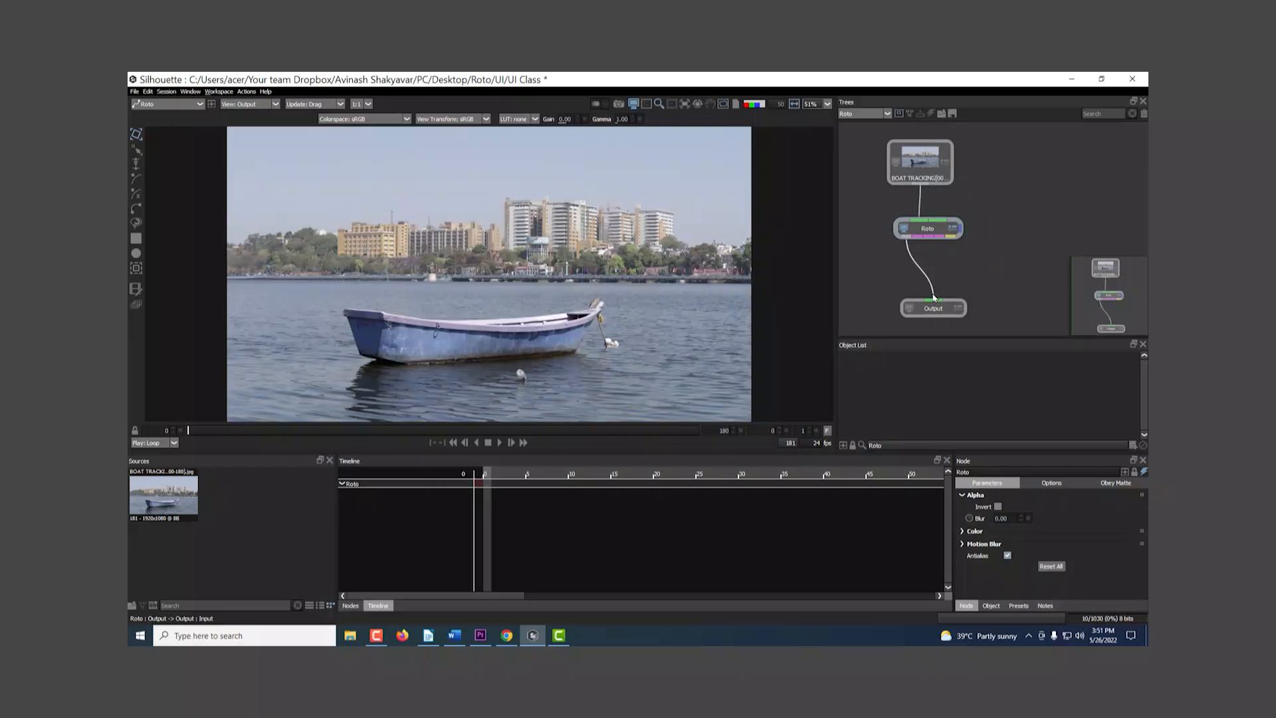
left_click(900, 113)
left_click(901, 114)
left_click(902, 115)
left_click(902, 115)
left_click(902, 115)
left_click(902, 116)
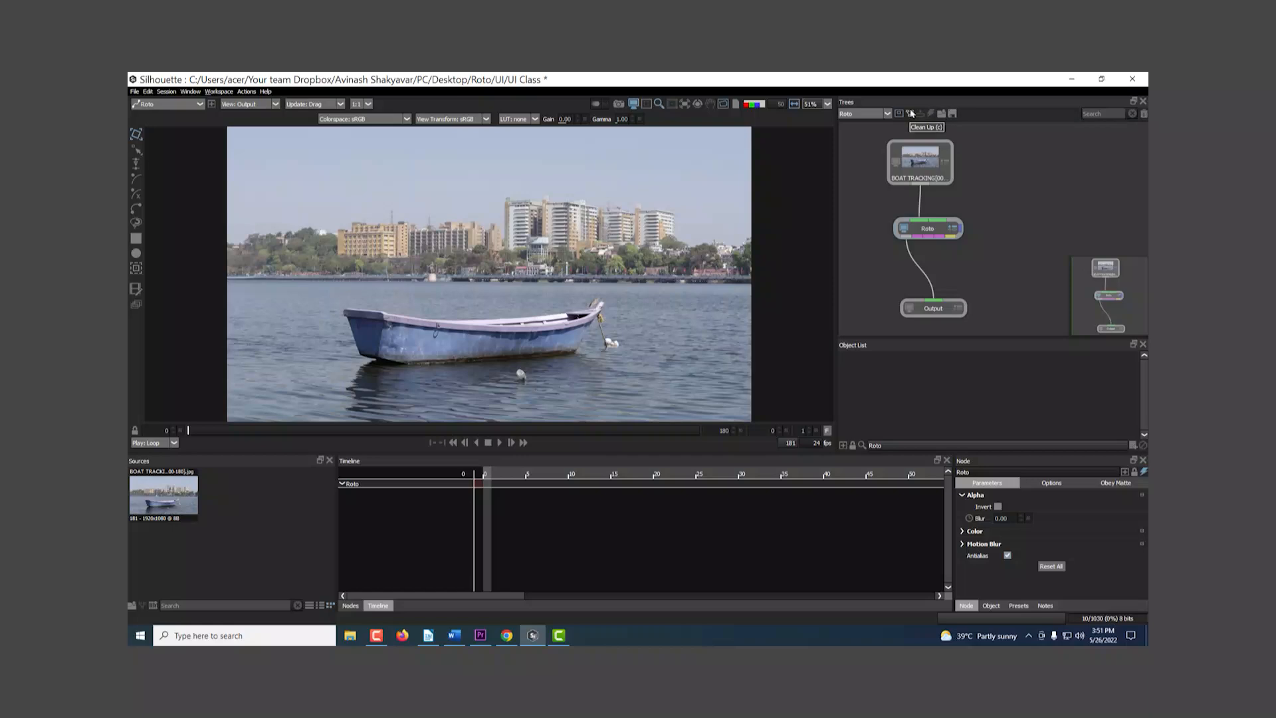
Step: Move the Roto node aside and realign the node tree with Clean Up
left_click_drag(928, 228, 1062, 227)
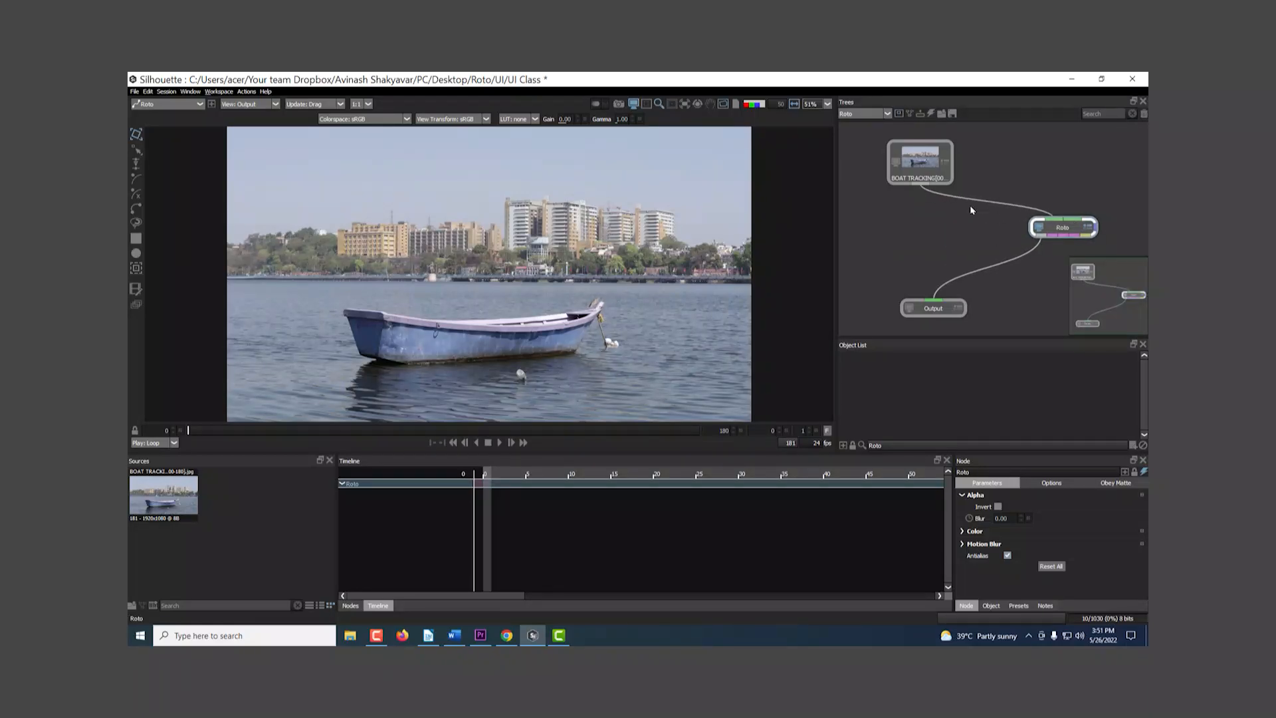
left_click(909, 114)
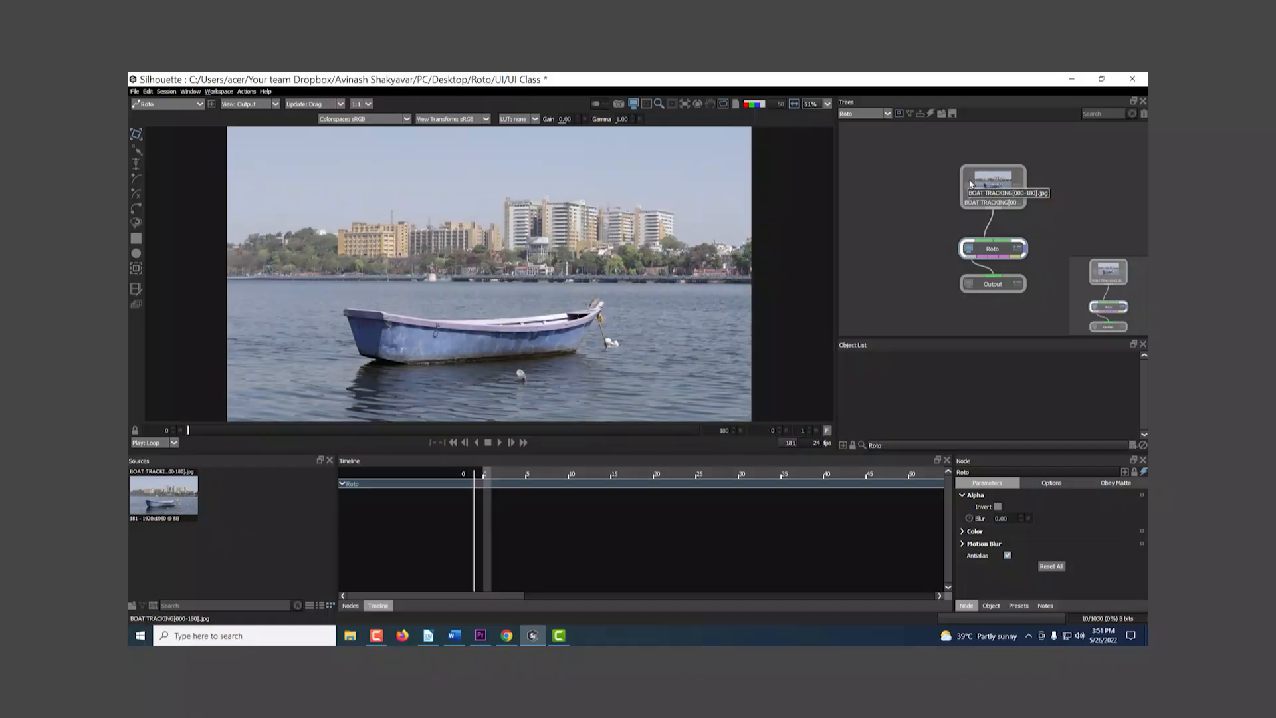
Step: Raise the source and Roto nodes slightly to leave more space above the Output node
left_click_drag(993, 185, 989, 170)
left_click_drag(990, 241, 991, 229)
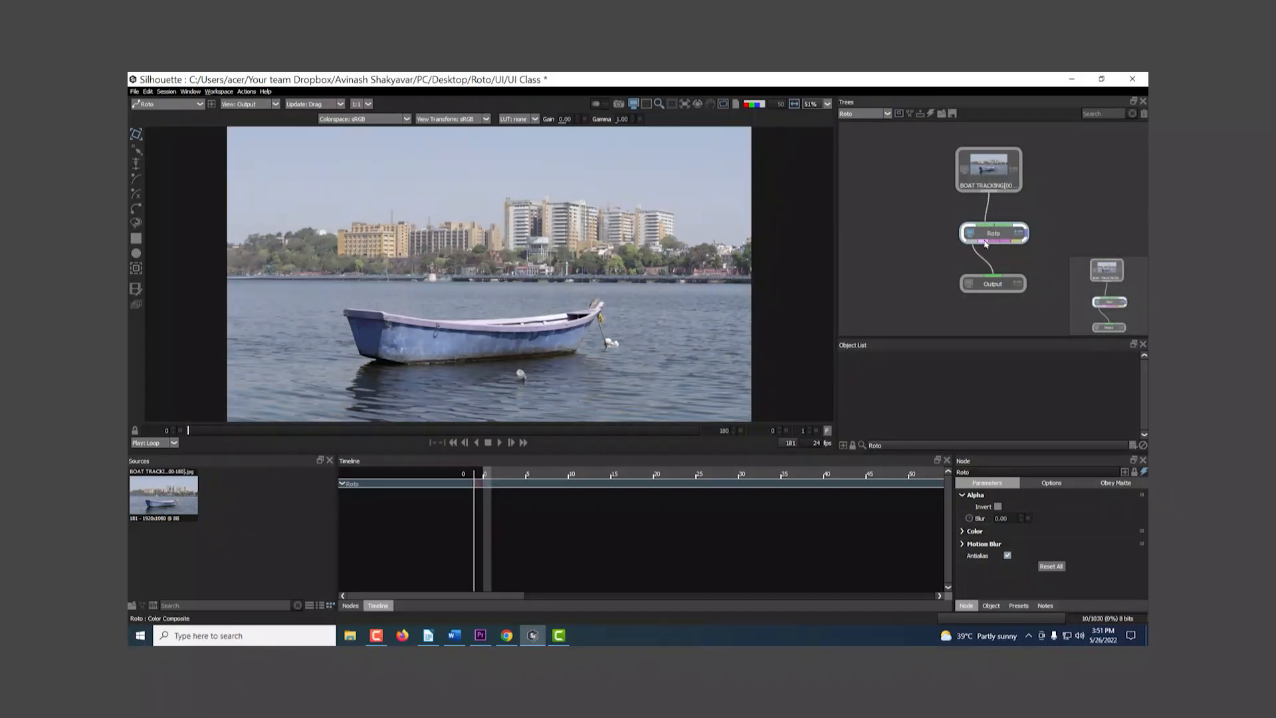
mouse_move(991, 235)
left_mouse_down()
mouse_move(985, 247)
mouse_move(914, 247)
mouse_move(920, 236)
mouse_move(999, 235)
left_mouse_up()
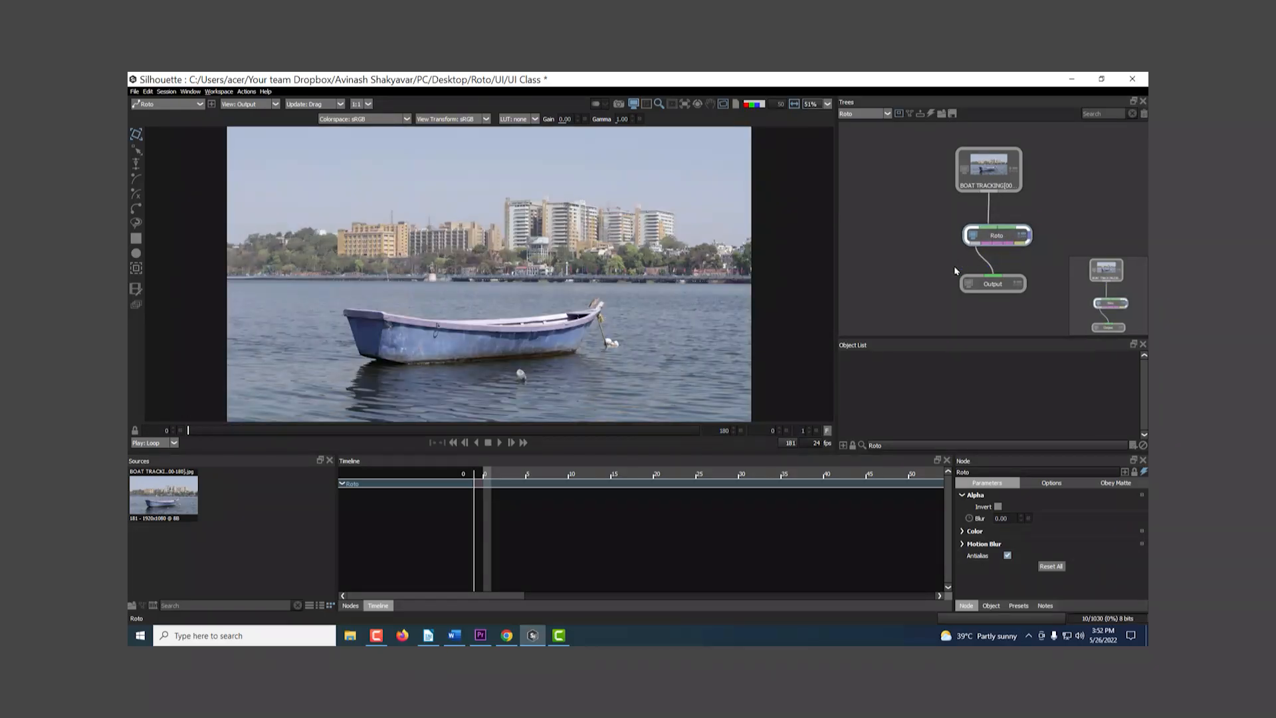
Step: Extract the Roto node from the tree and move it away from the source-to-Output connection
left_click(921, 114)
left_click_drag(985, 235, 902, 235)
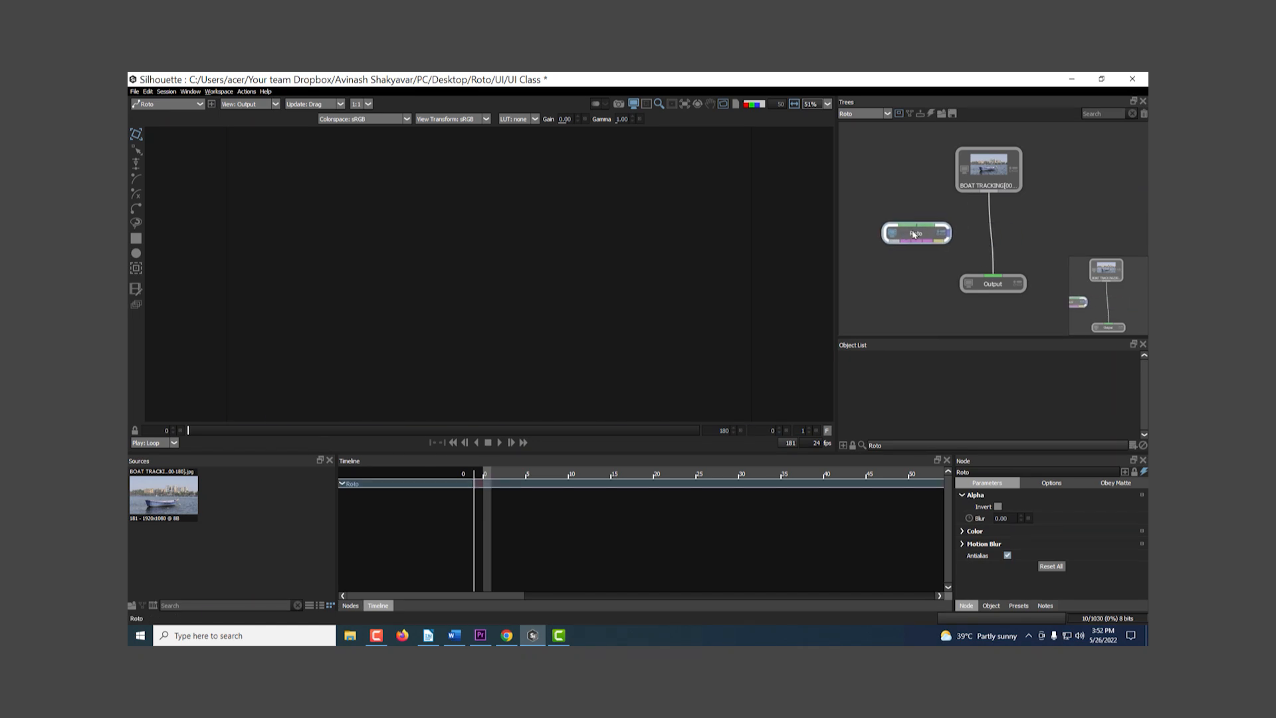
Step: Disable the Roto node and enable it again
left_click(931, 114)
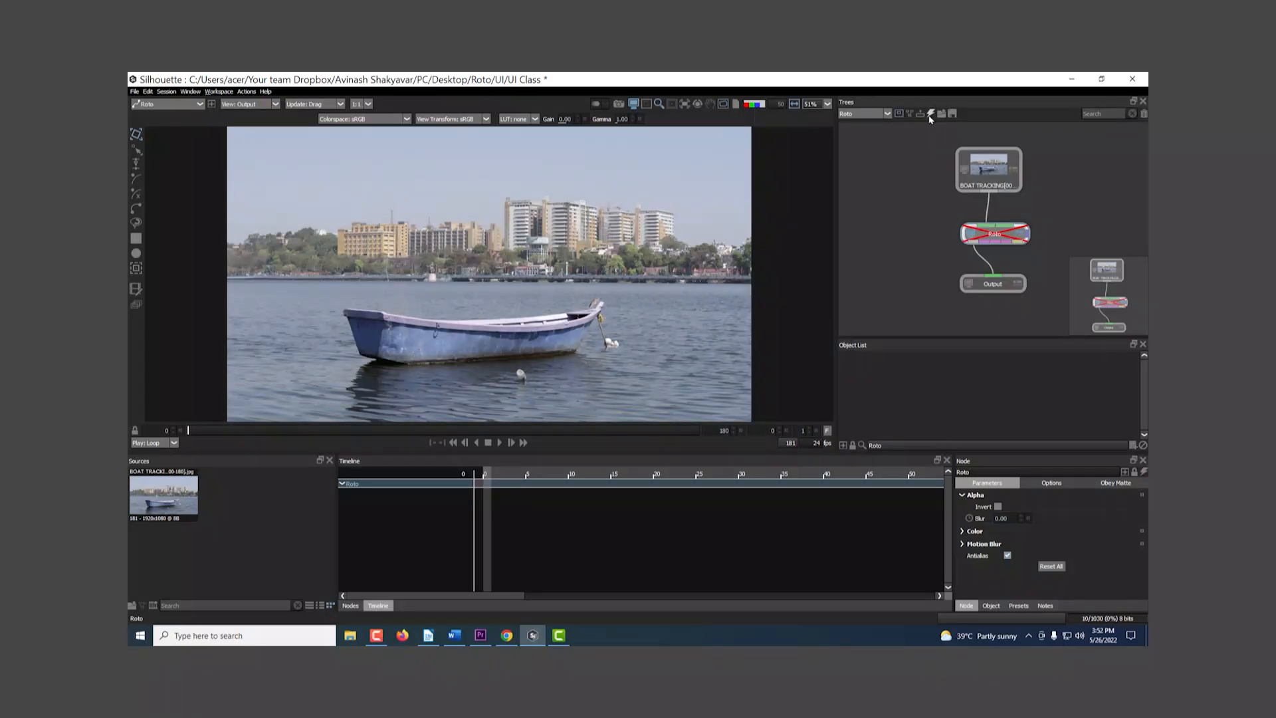
left_click(971, 234)
left_click(971, 234)
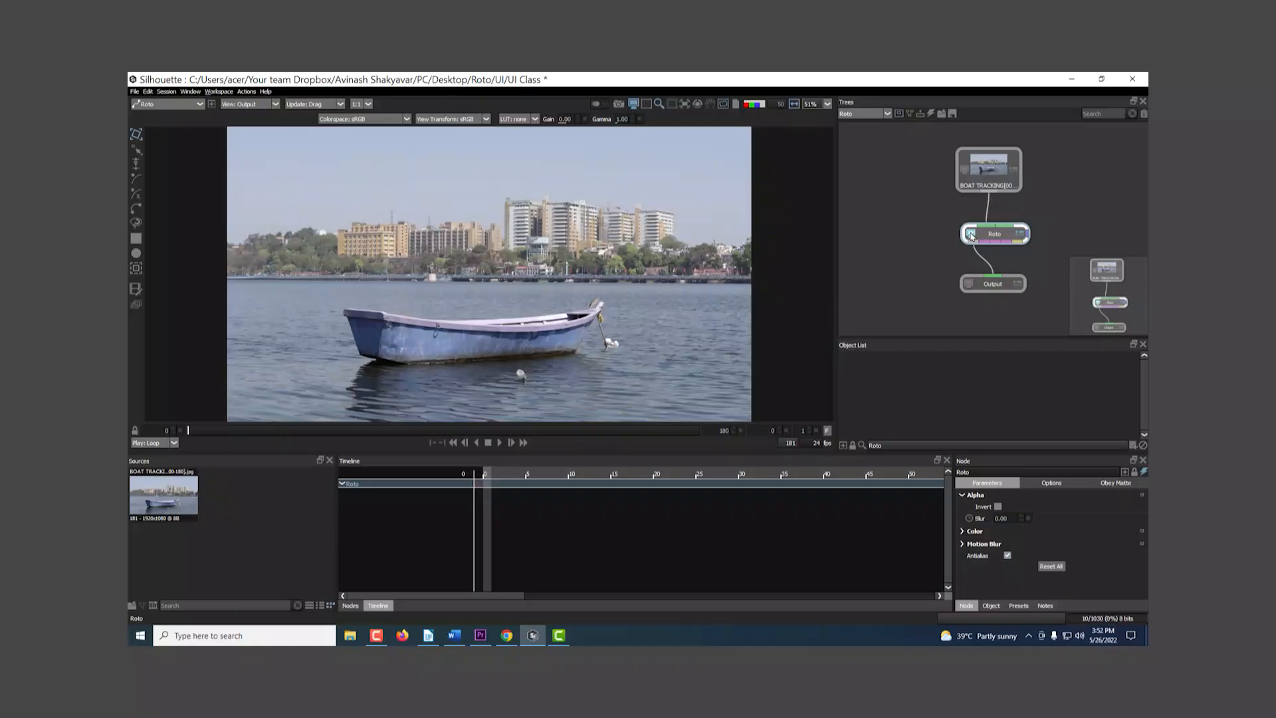
Step: Open the Load Nodes dialog and the Save Nodes dialog in turn, cancelling each without loading or saving
left_click(943, 118)
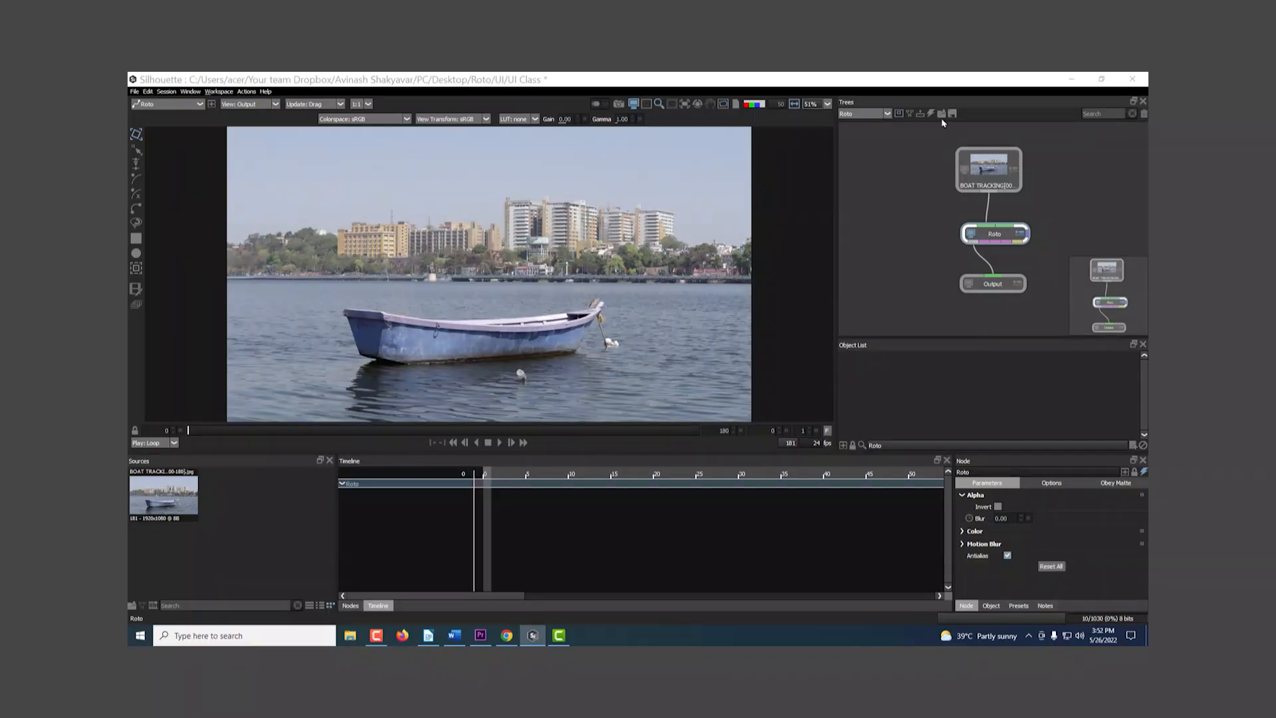
left_click_drag(357, 98, 441, 135)
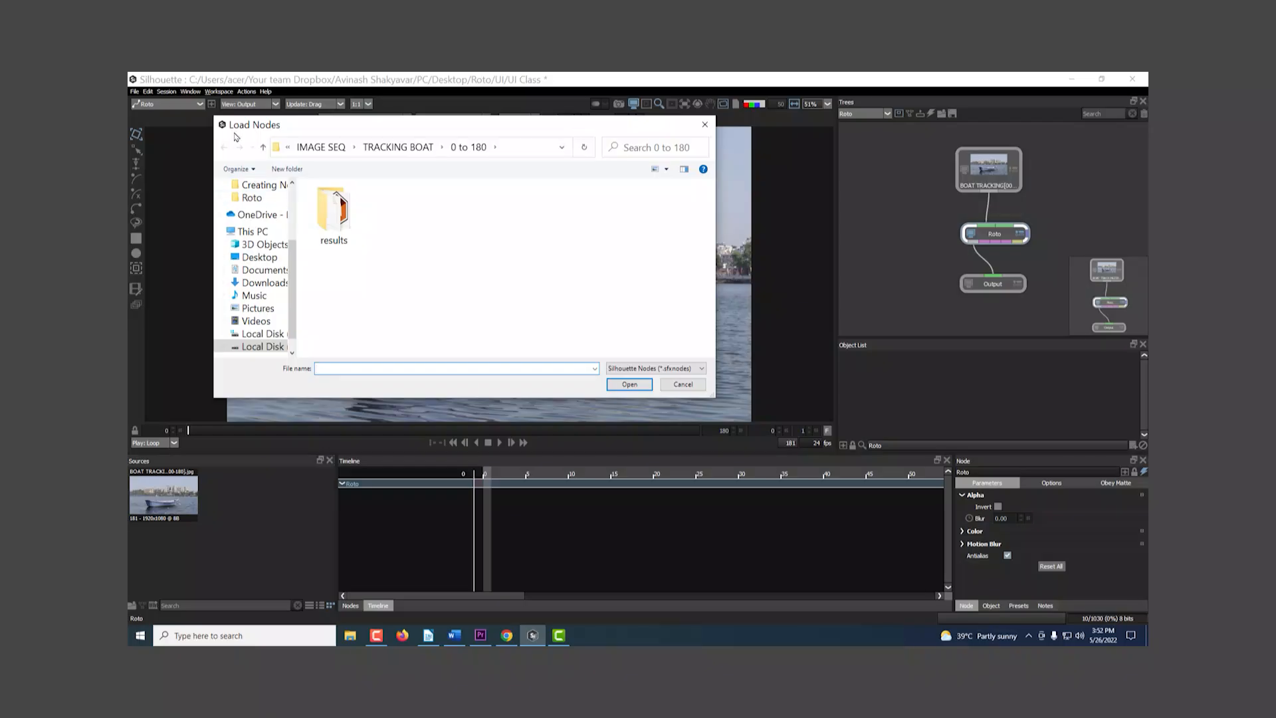
left_click(683, 385)
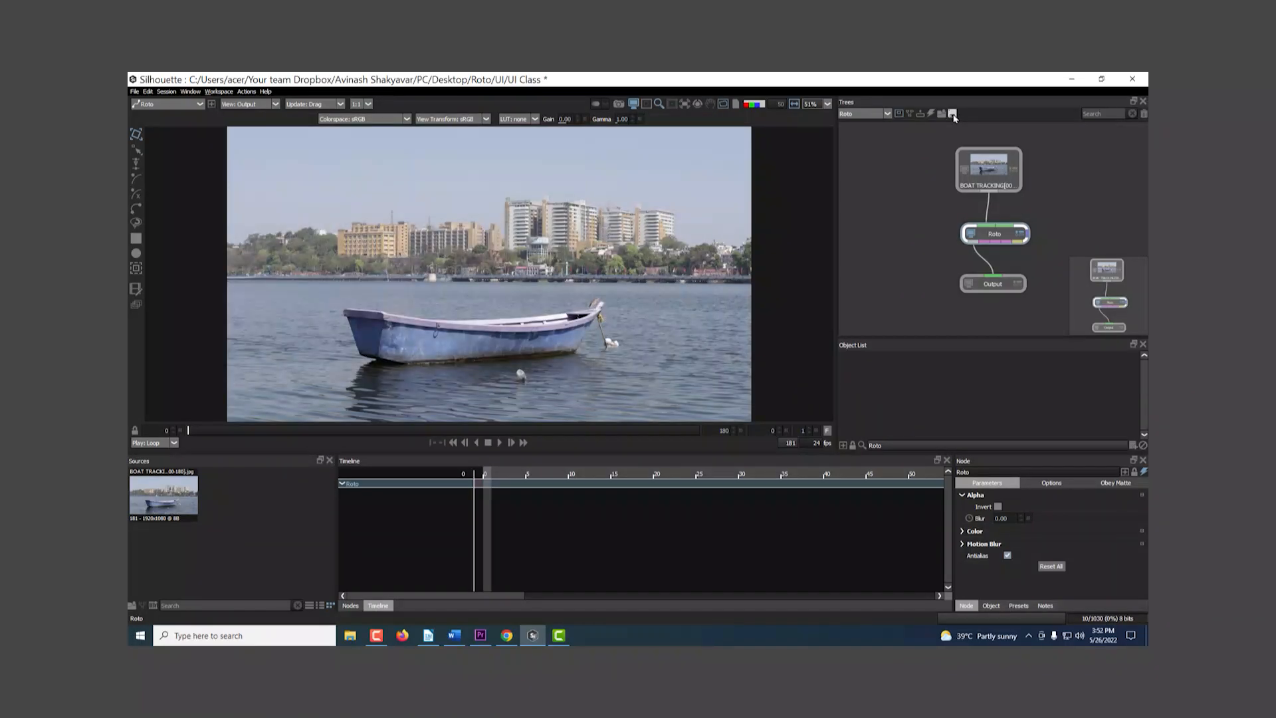
left_click(952, 115)
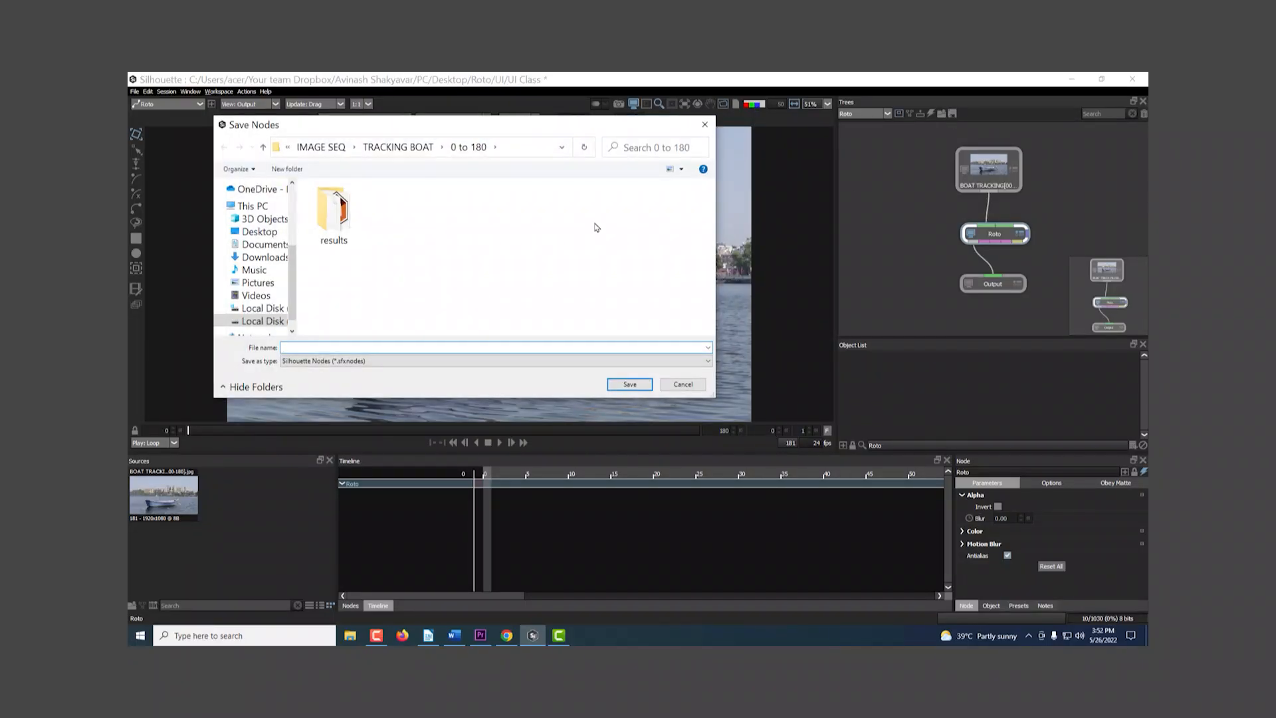
left_click(683, 384)
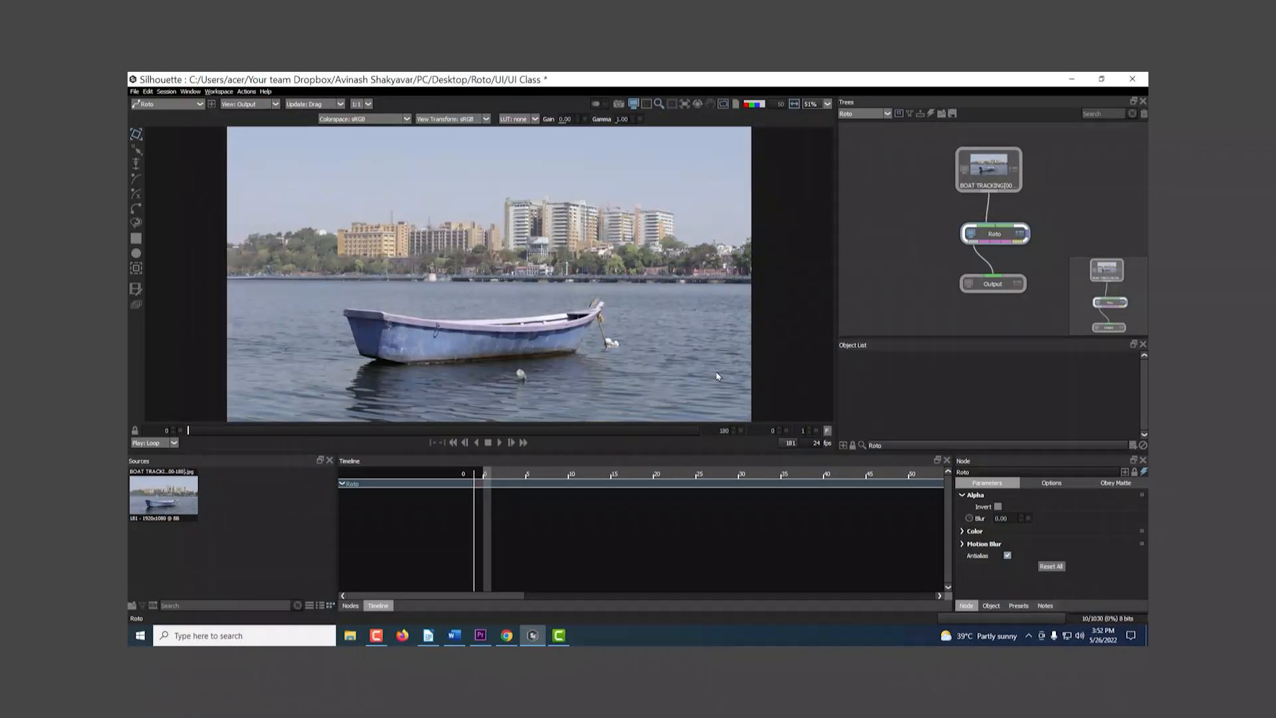
Step: Select the source, Roto and Output nodes together in the node tree
left_click_drag(921, 143, 1035, 293)
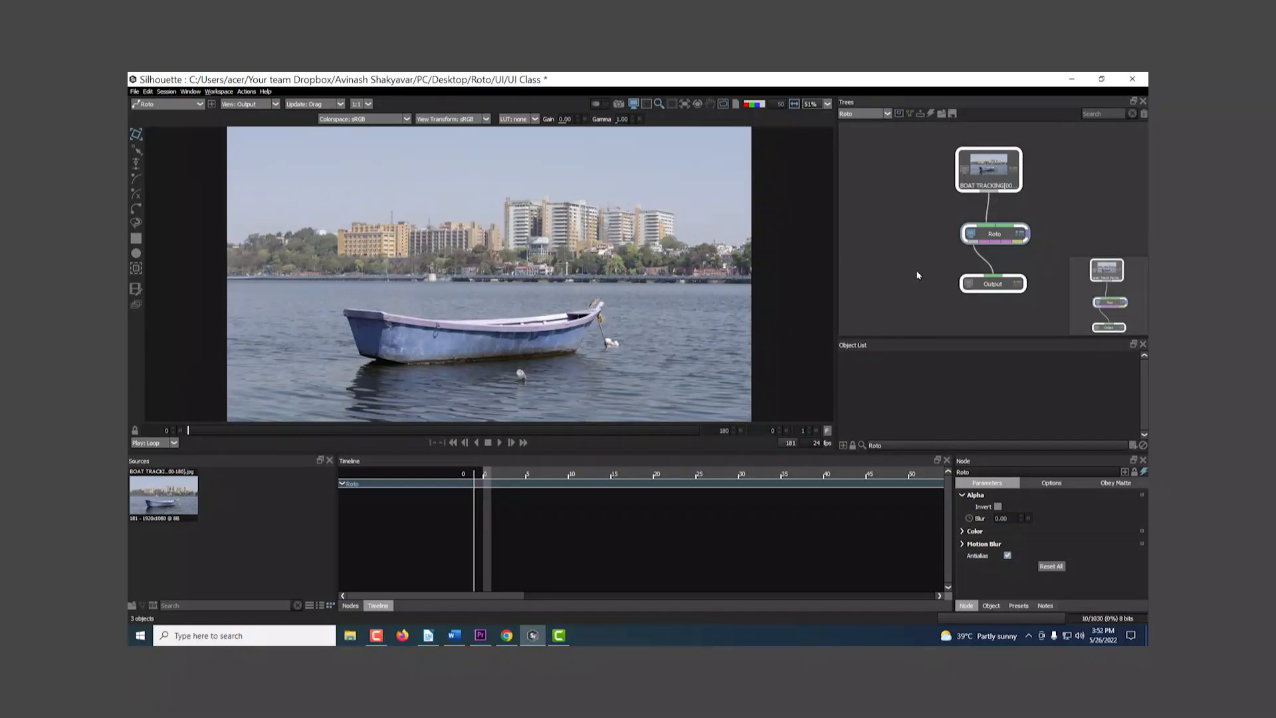
left_click_drag(917, 274, 899, 272)
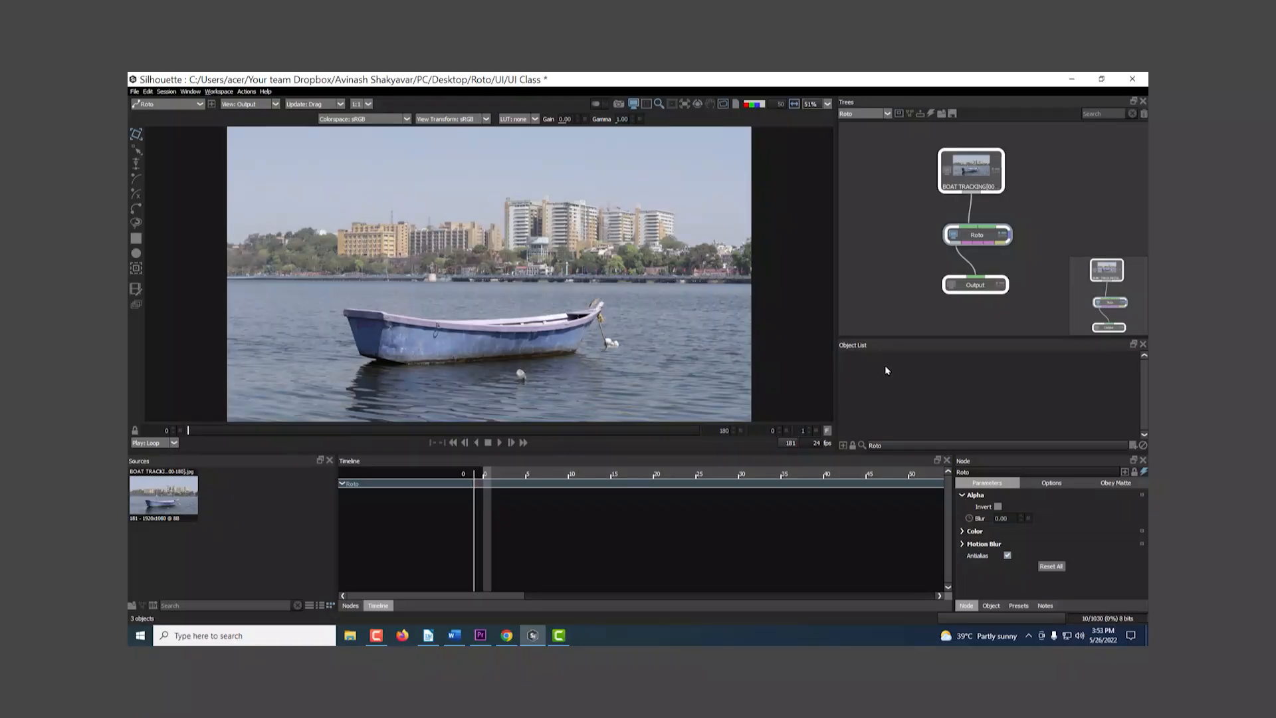
Step: Draw a square shape over the boat's left end and the building above it, and a circle around the boat's right end
left_click(137, 238)
left_click_drag(304, 225, 440, 351)
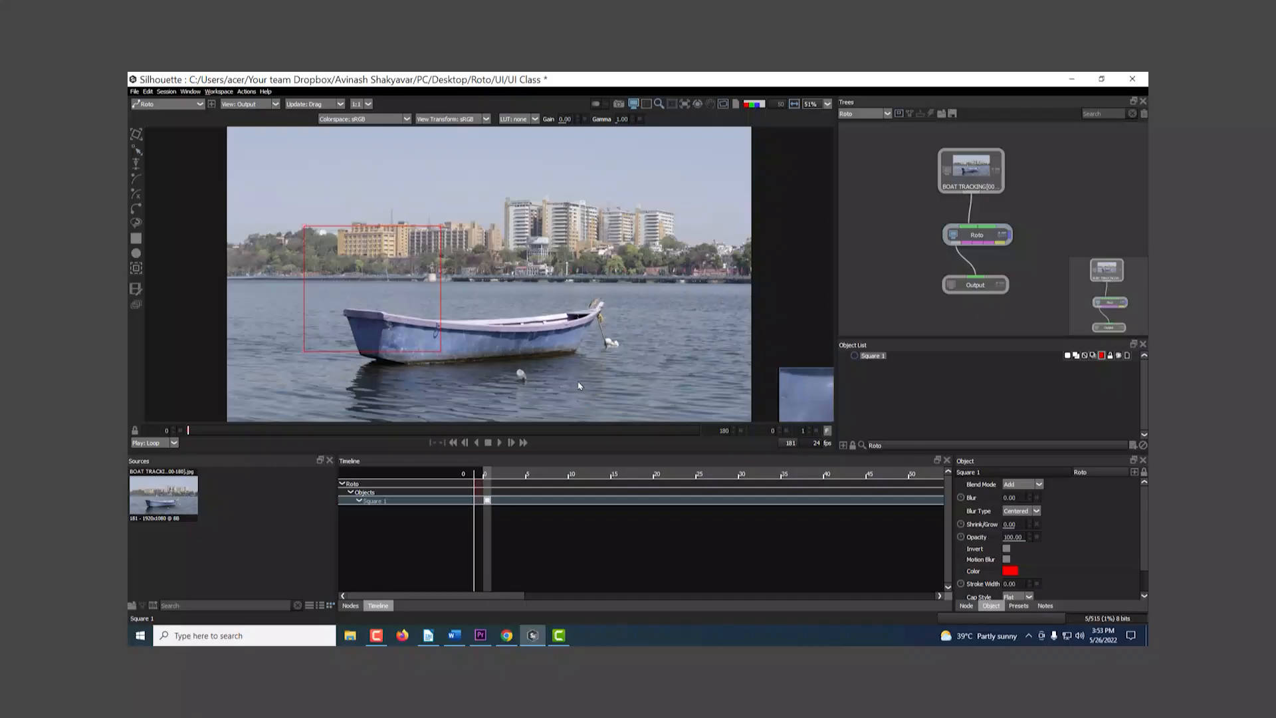
left_click(861, 410)
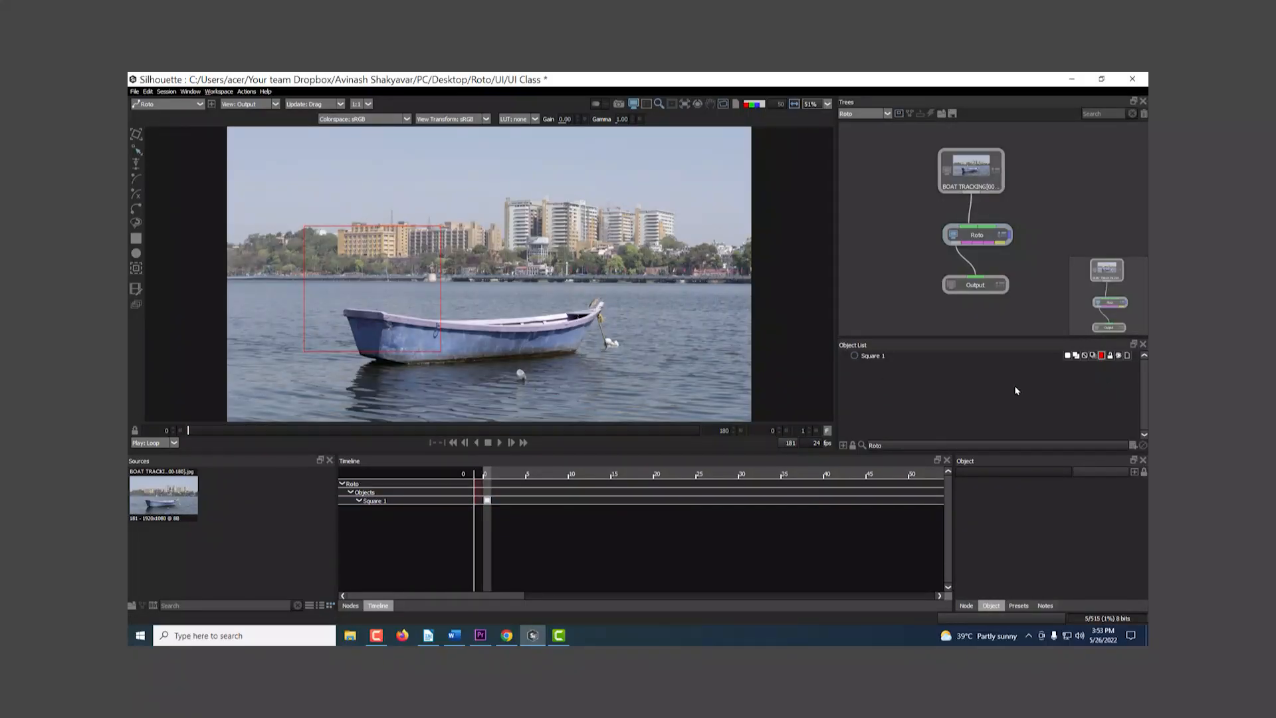
left_click(873, 356)
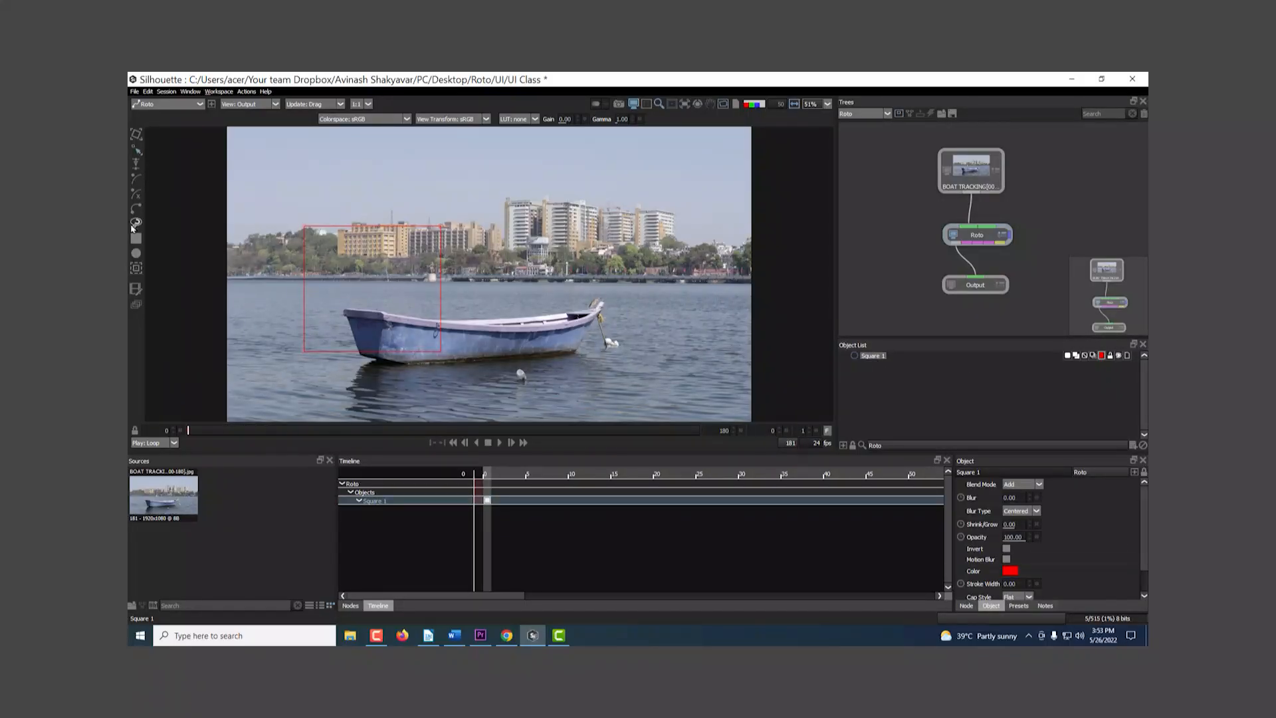
left_click(136, 255)
left_click_drag(481, 232, 633, 379)
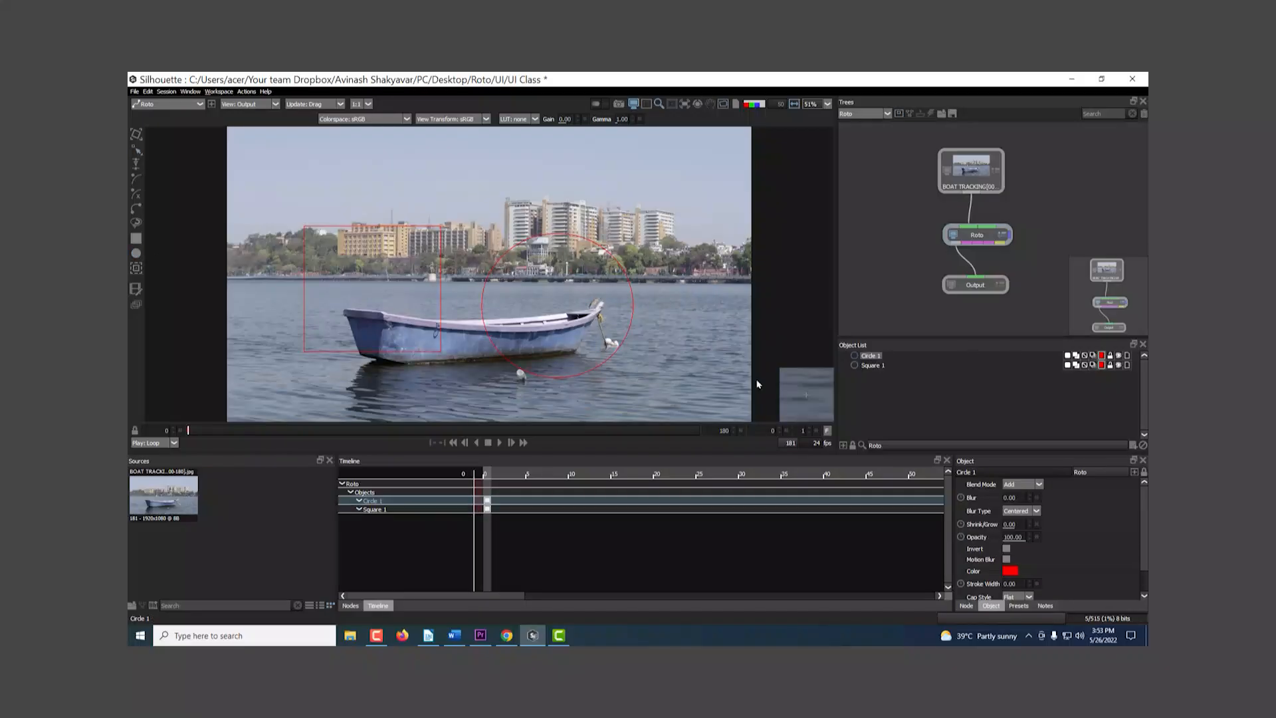
Step: Move Square 1 up and slightly left, over the buildings and sky above the boat
left_click(869, 366)
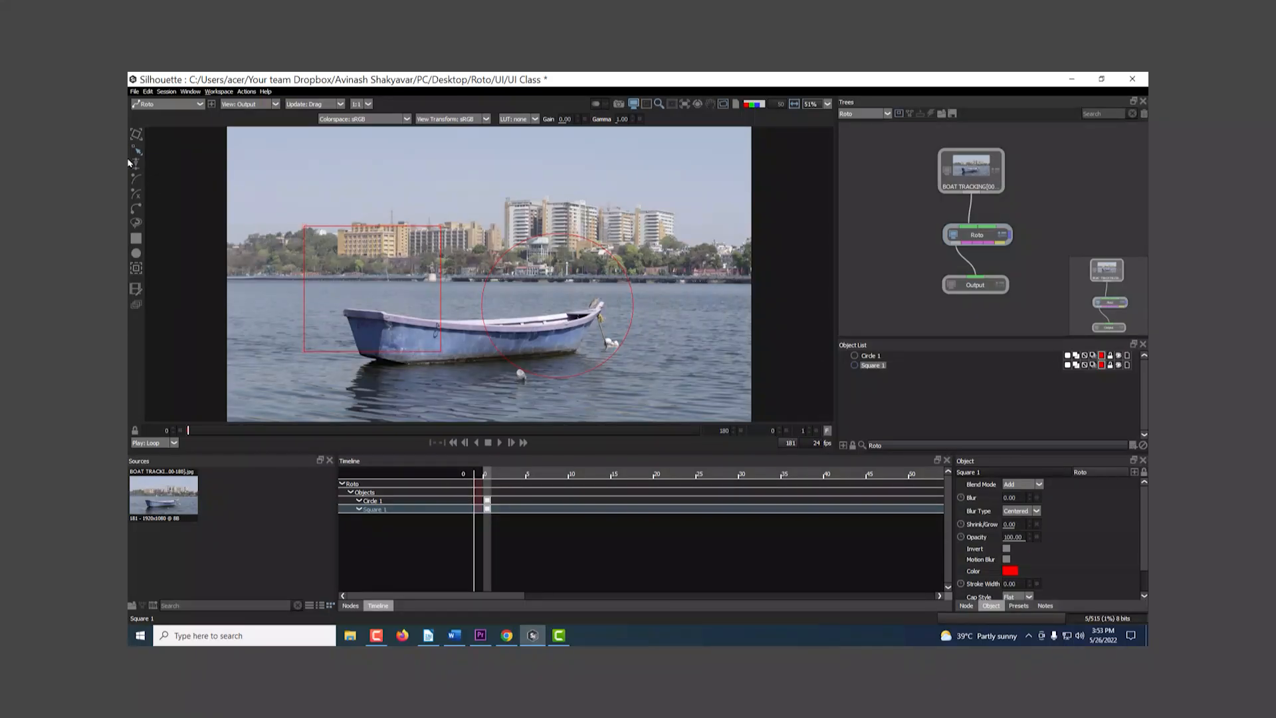
left_click(136, 134)
left_click(136, 135)
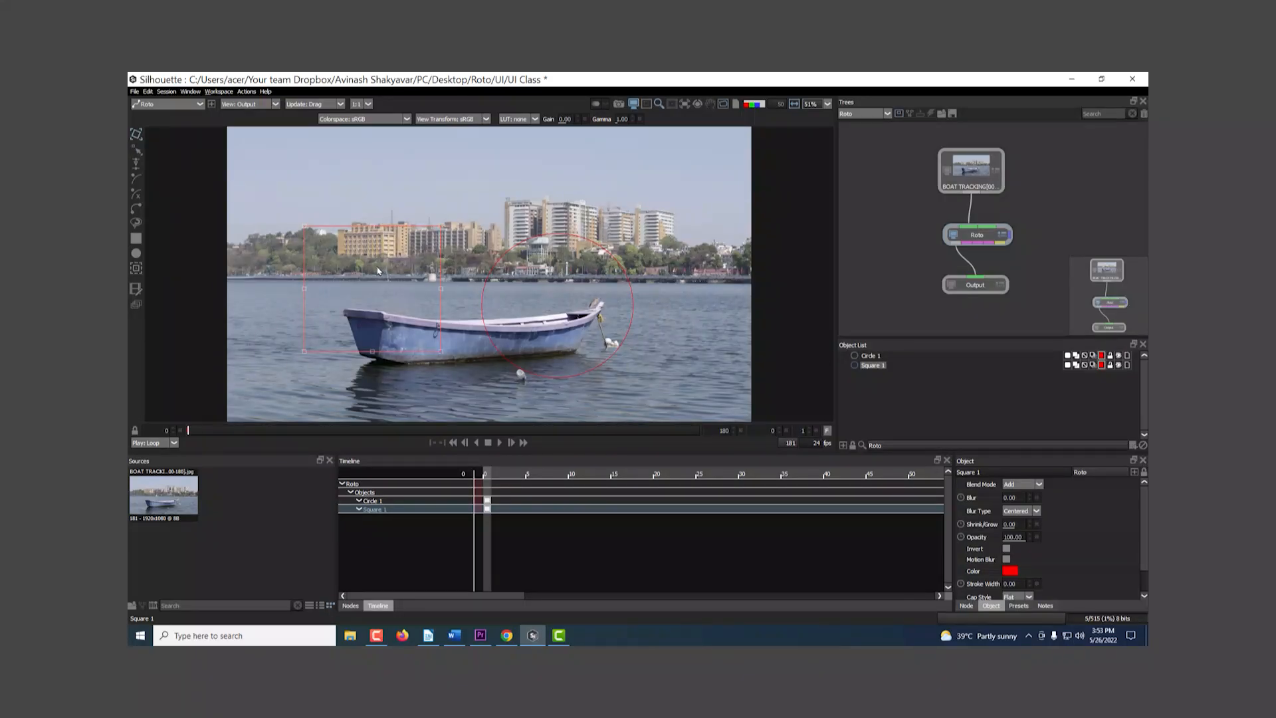
left_click_drag(441, 277, 414, 217)
Step: Move Circle 1 up and right, over the buildings on the right of the image
left_click(871, 383)
left_click(872, 357)
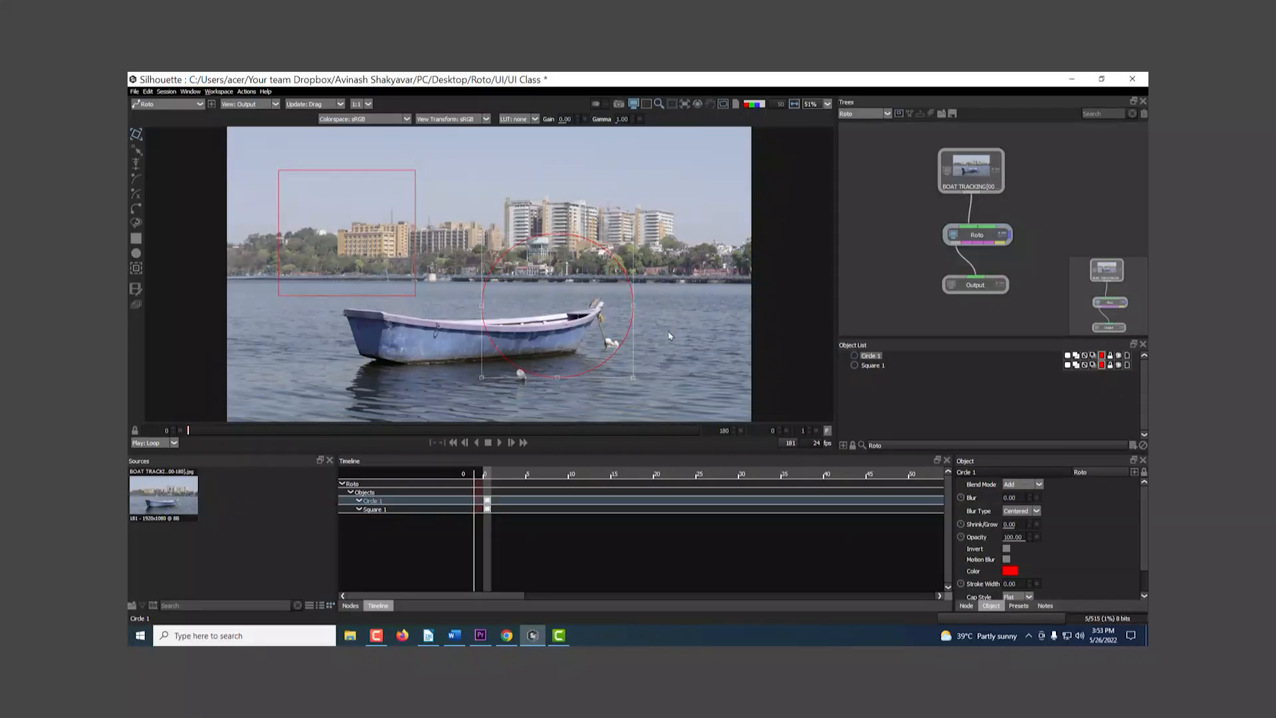
left_click_drag(628, 337, 715, 281)
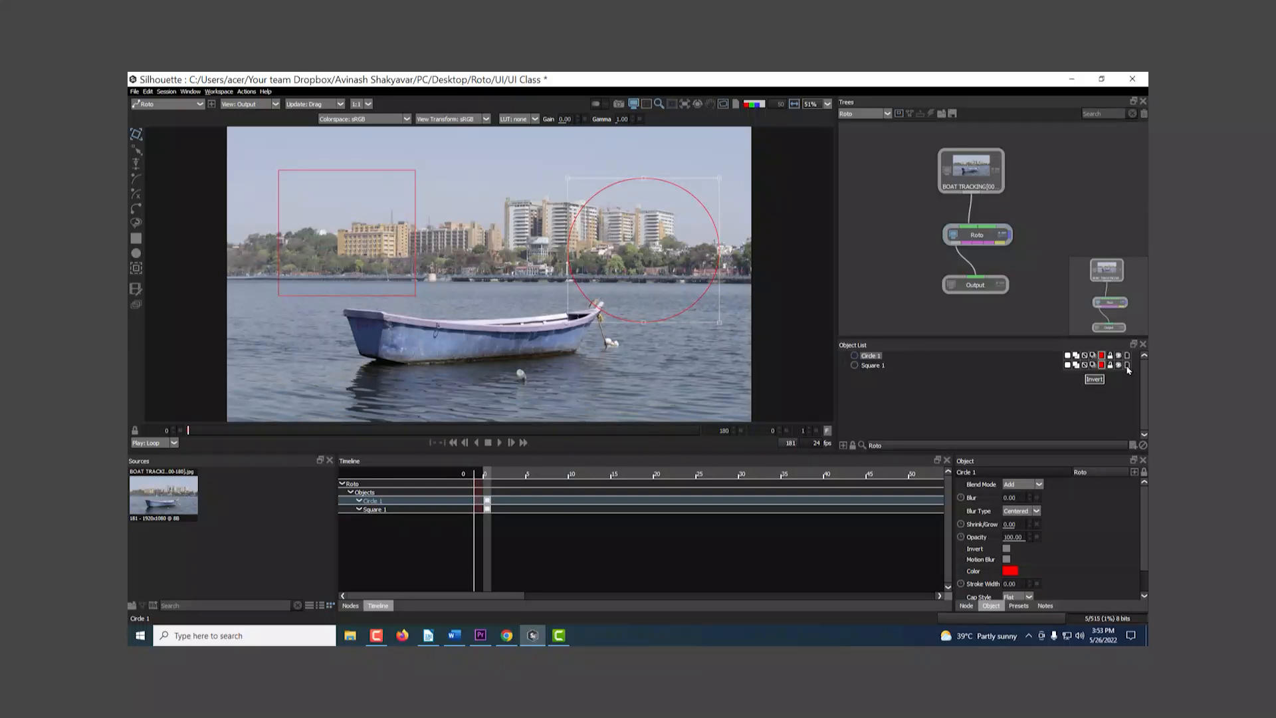
Step: Start the Windows Magnifier and enlarge the Object List area
left_click(1065, 395)
key("super")
type("magni")
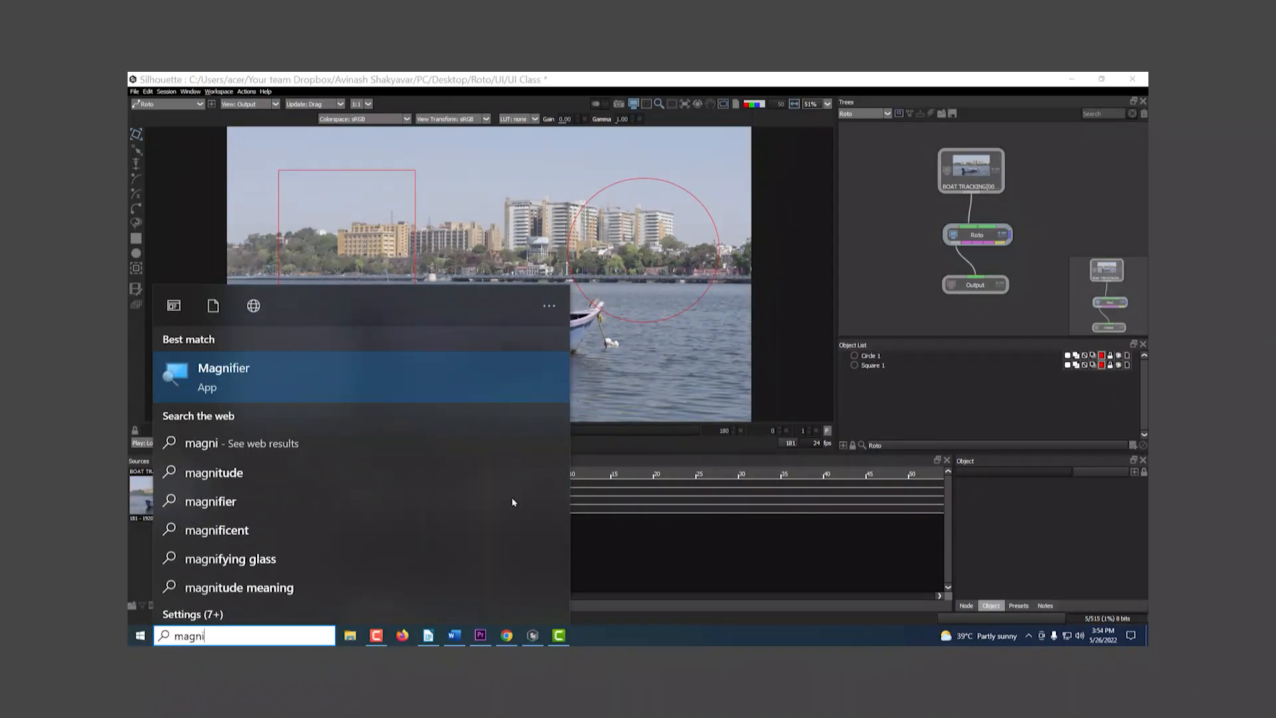
key("Return")
left_click(554, 492)
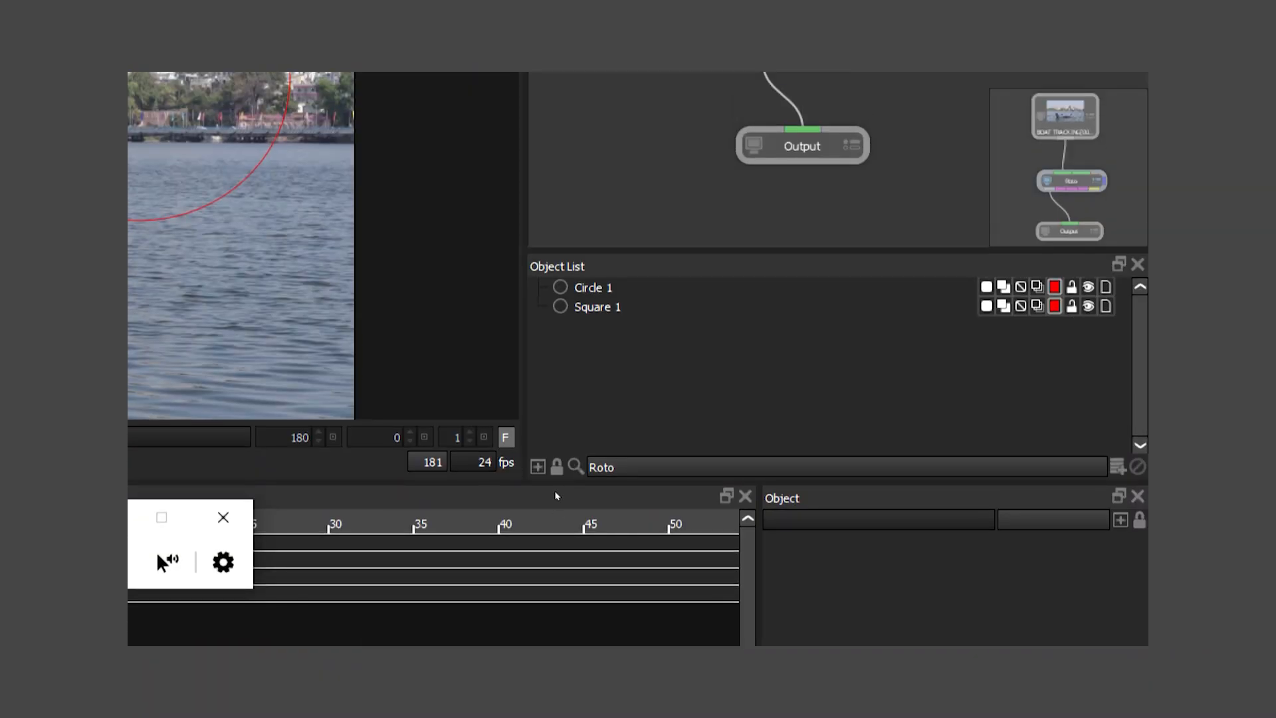
left_click(556, 495)
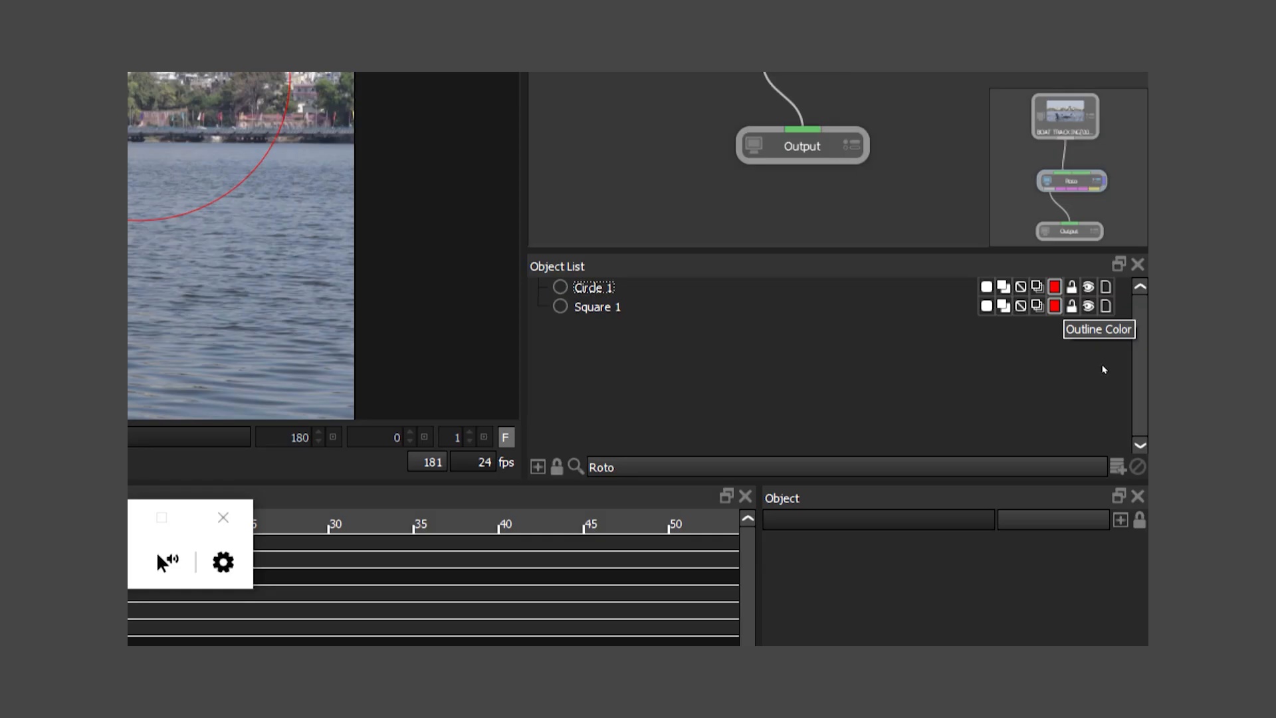
Step: Toggle the visibility of Square 1 and Circle 1 off and on, and open the notes for Square 1
left_click(1088, 307)
left_click(1088, 306)
left_click(1089, 287)
left_click(1088, 287)
left_click(1106, 307)
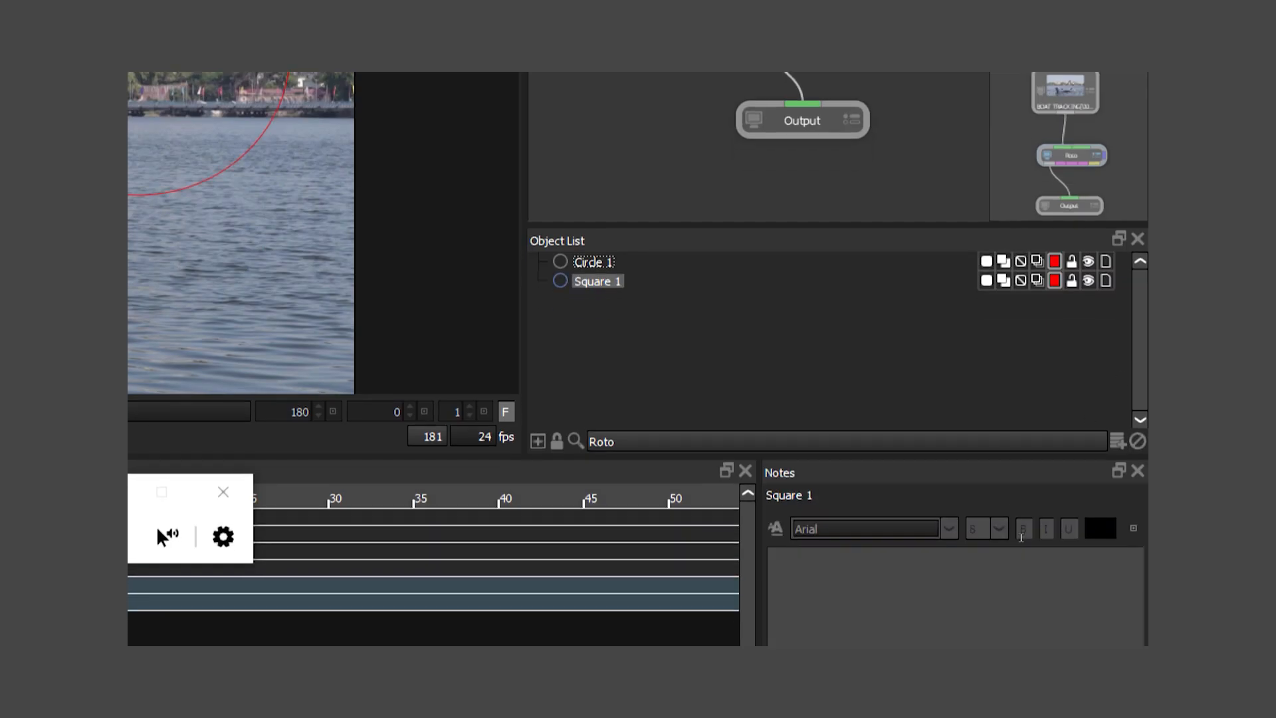
left_click(1034, 415)
Step: Return the screen magnification to 100% and close the Magnifier
left_click(323, 536)
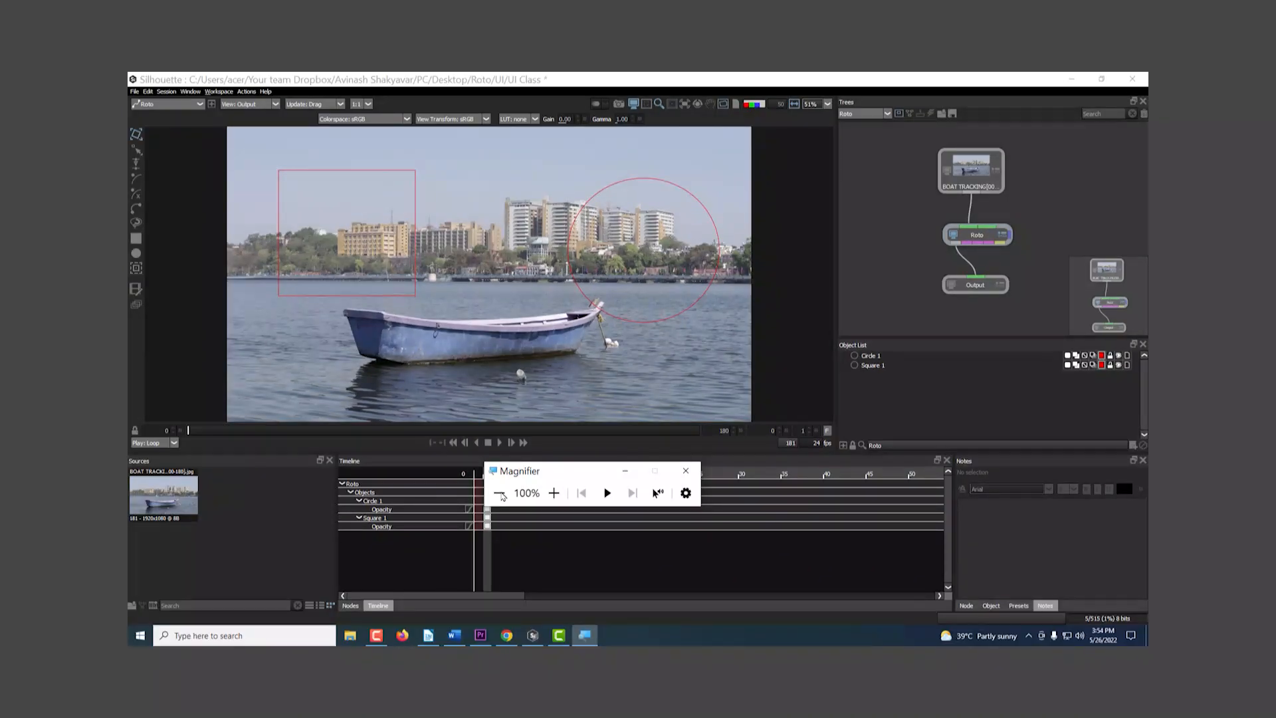
left_click(873, 365)
left_click(896, 407)
left_click(686, 471)
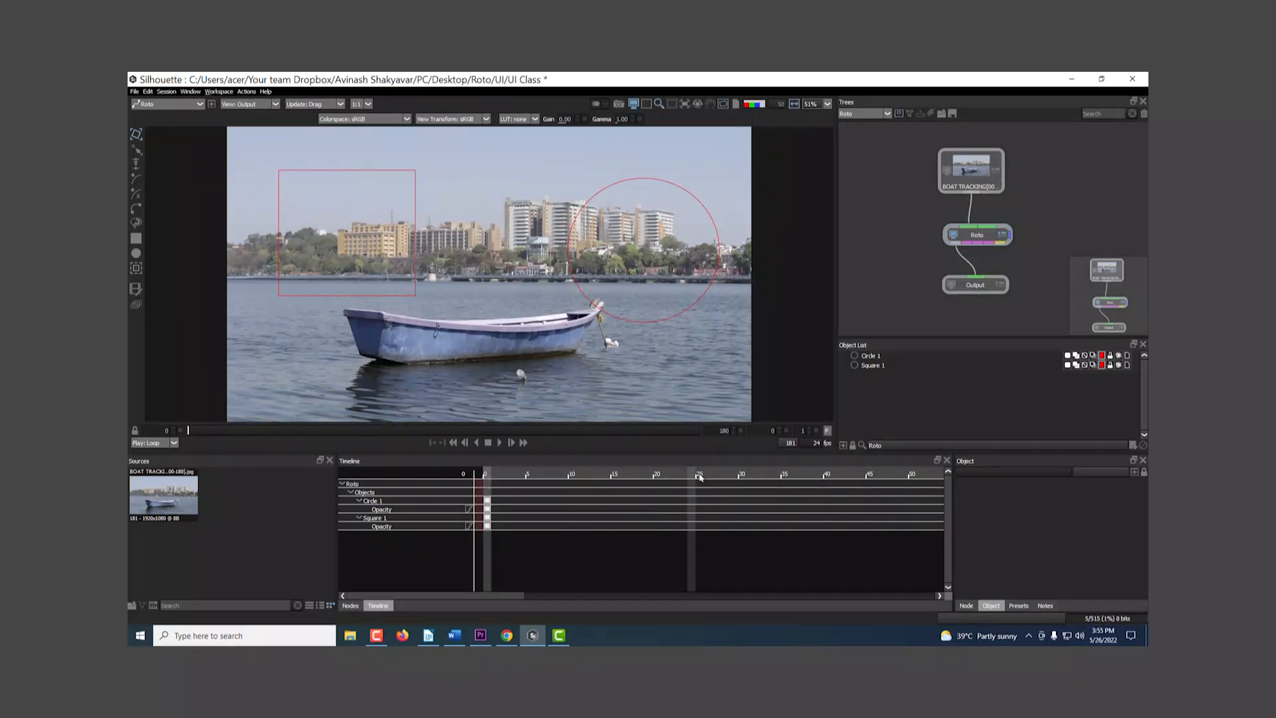
Step: Move the source node slightly up from the Roto node and look through the viewer's View options
left_click_drag(1011, 249, 917, 230)
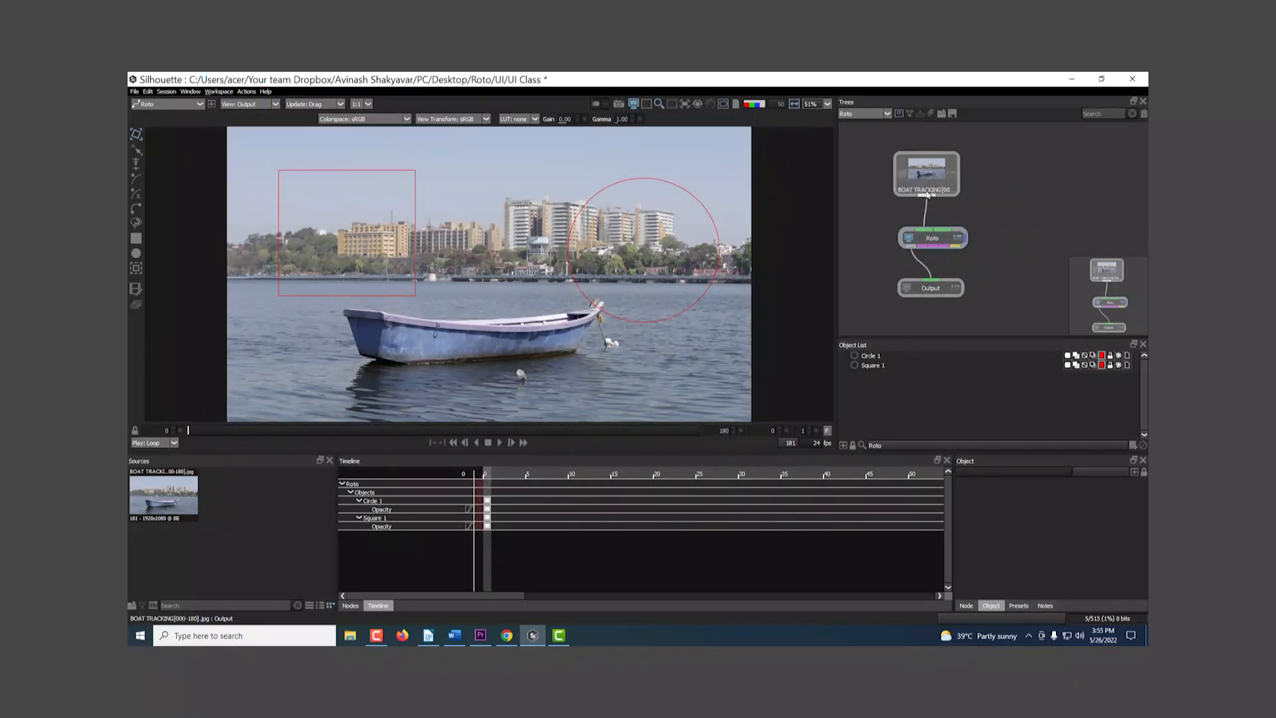
left_click(926, 177)
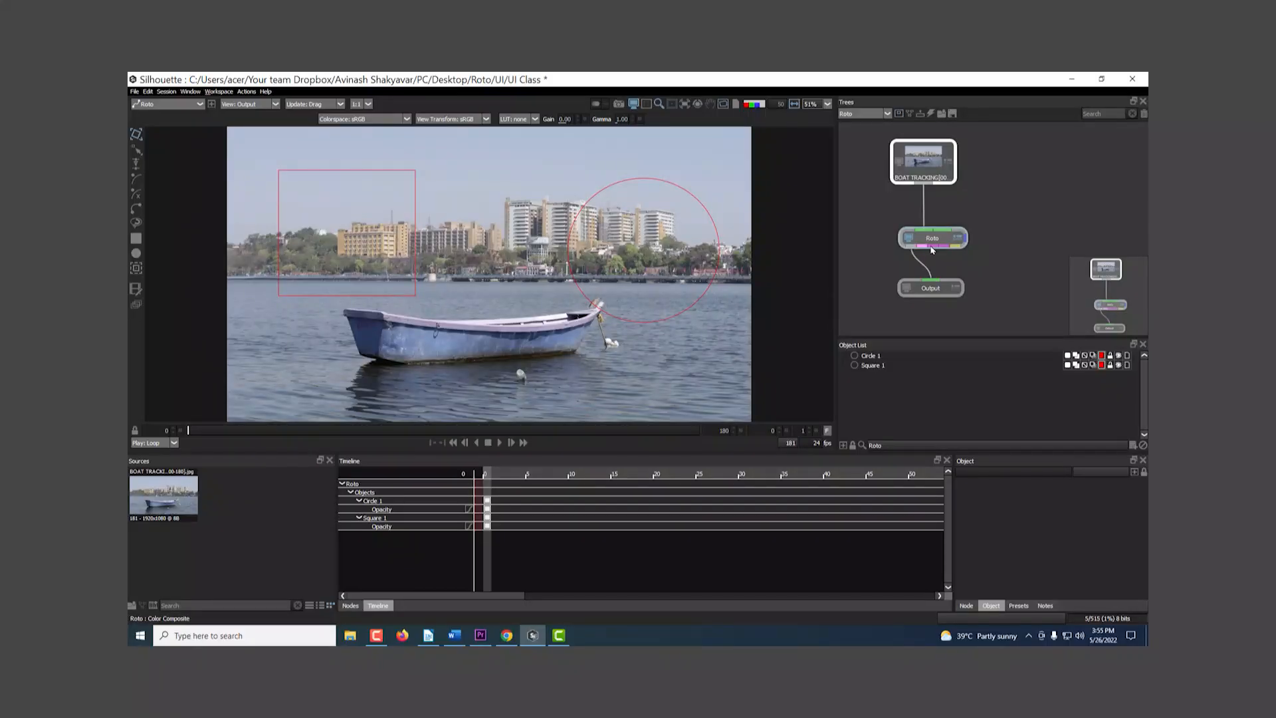
left_click(274, 108)
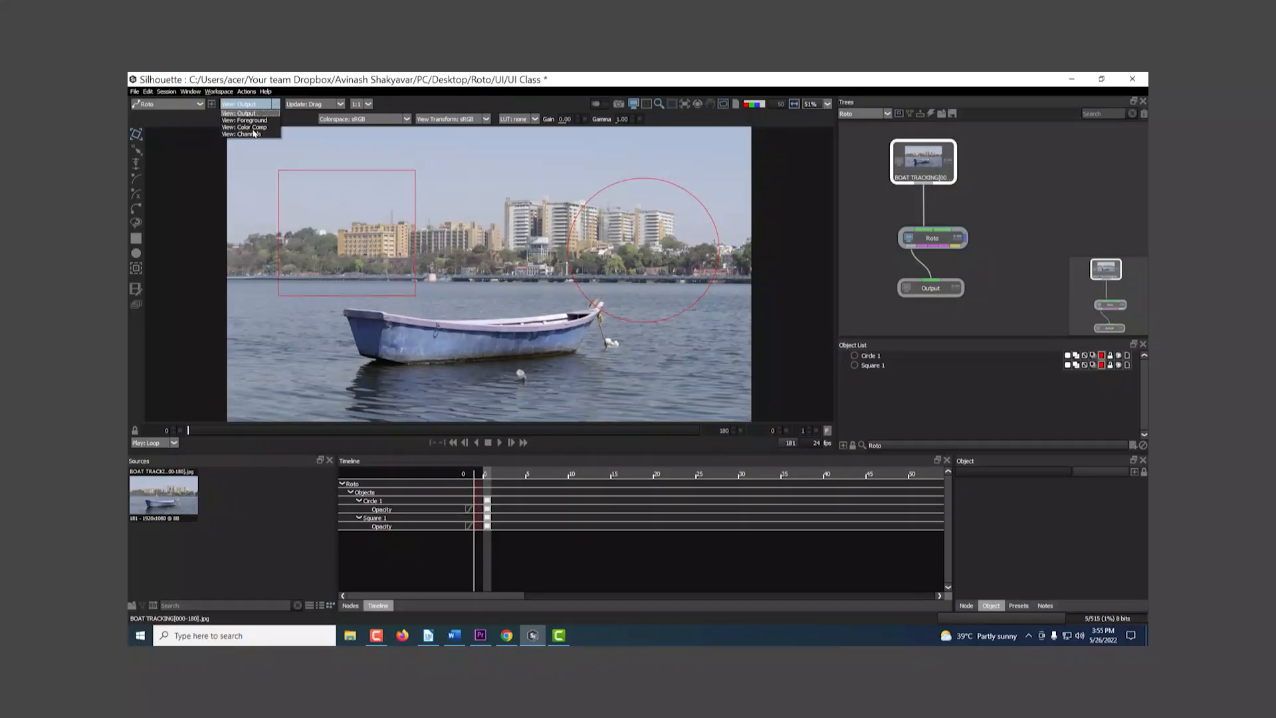
left_click(893, 275)
Step: Reposition the Roto node slightly closer to the source node, keeping it above the Output node
left_click(962, 243)
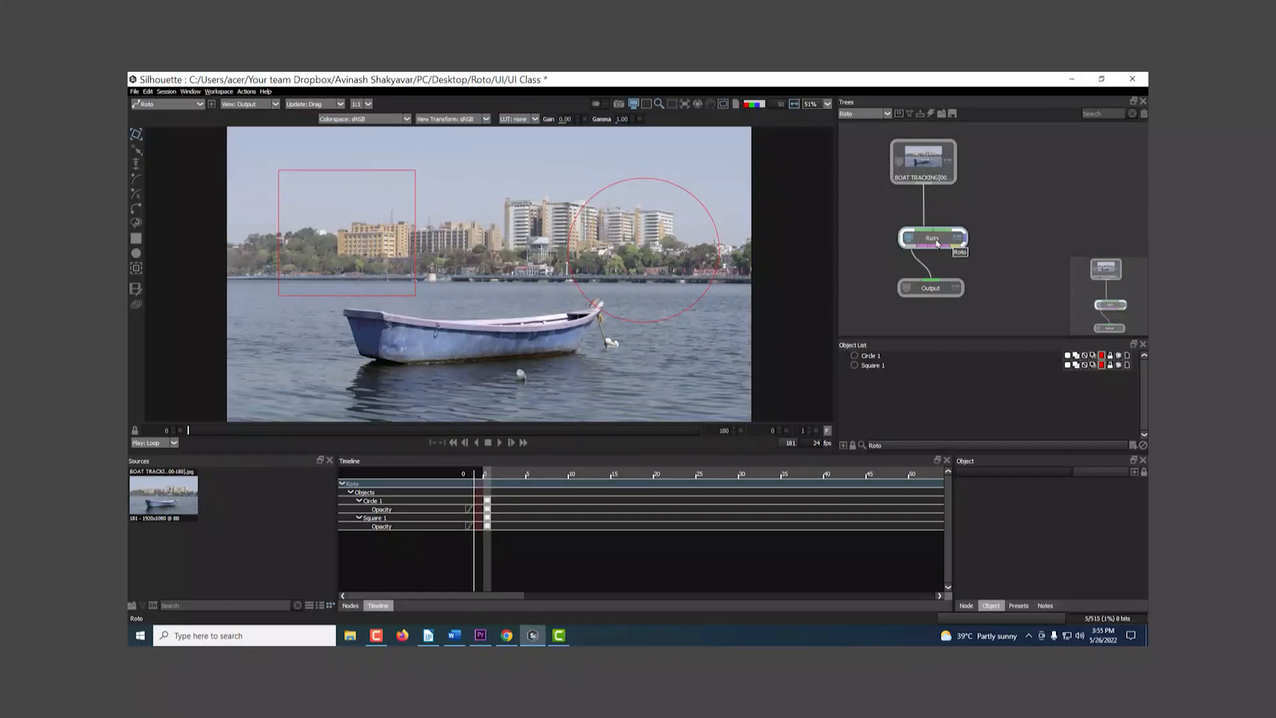
left_click_drag(939, 243, 929, 228)
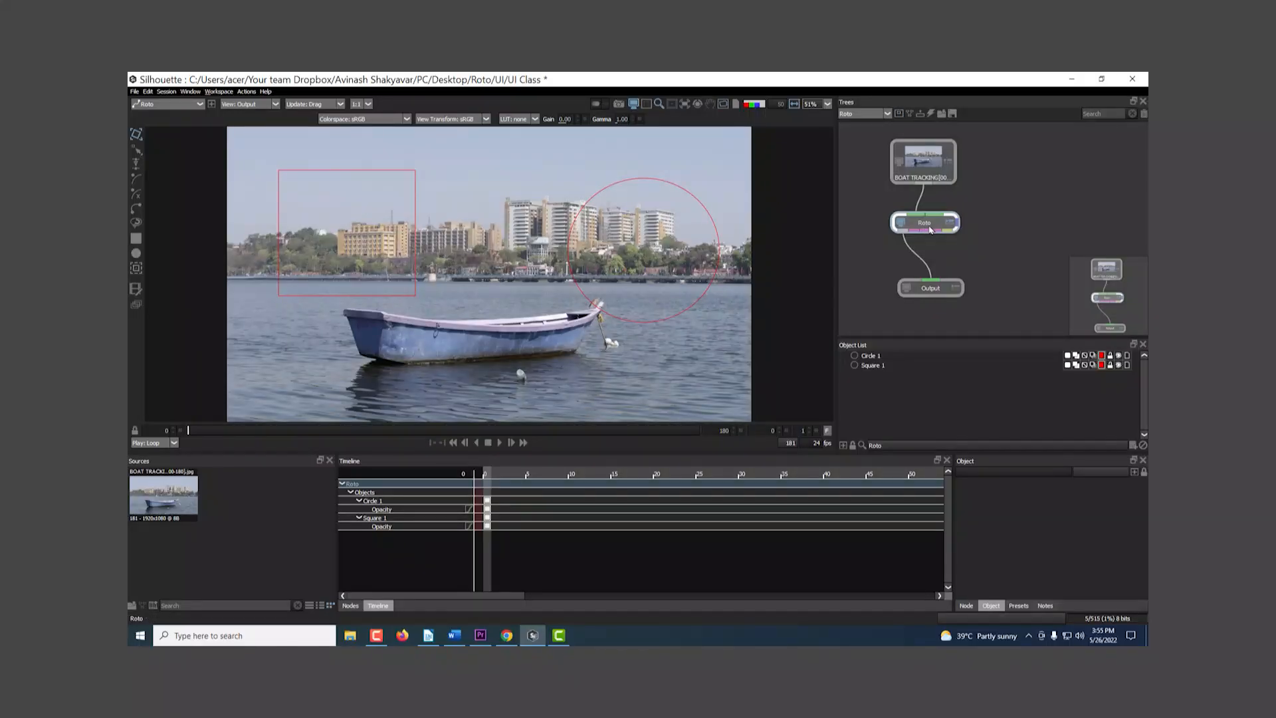
left_click_drag(925, 229, 932, 236)
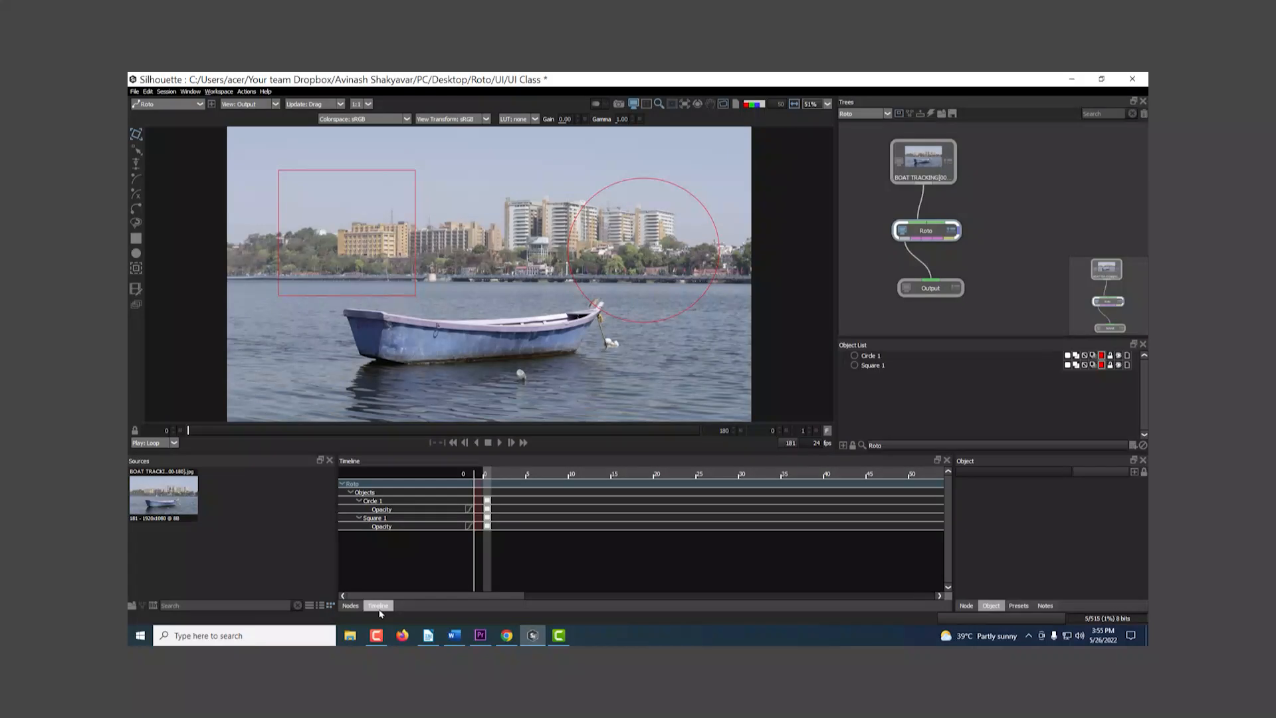
Step: Browse the node library through the Diffusion, Filter, Film Lab and Image categories
left_click(351, 606)
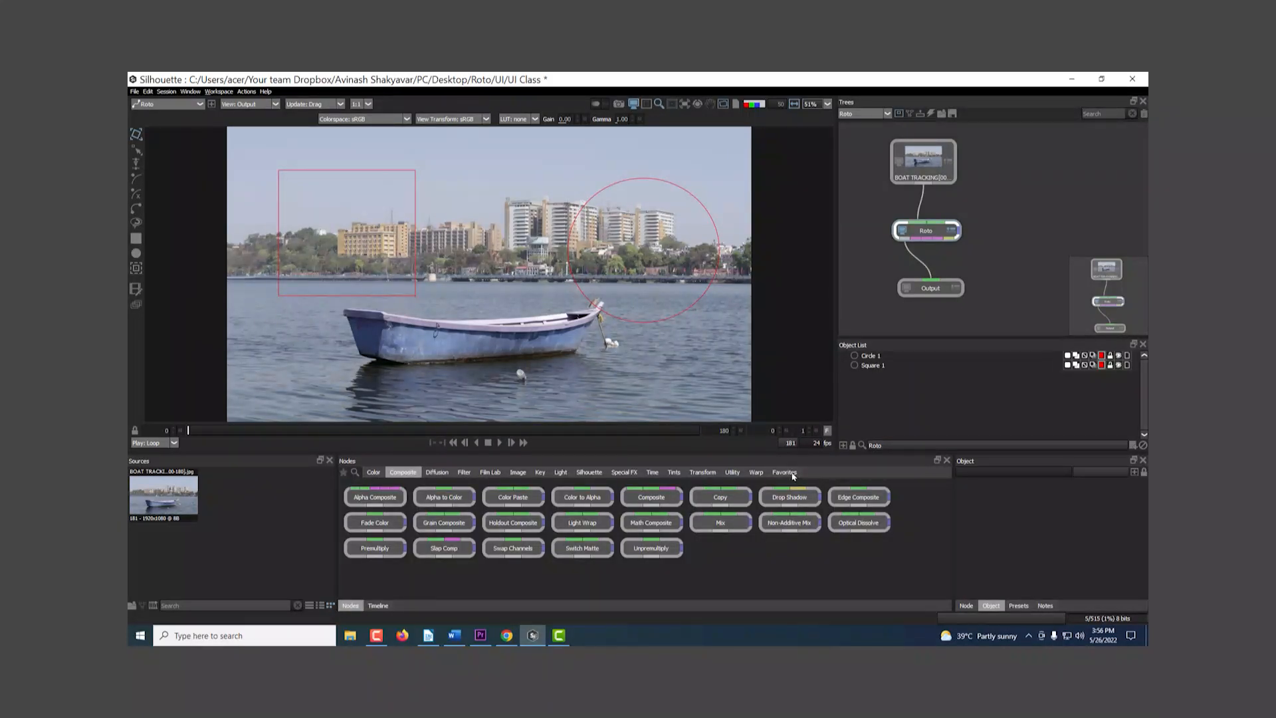
left_click(434, 473)
left_click(464, 473)
left_click(489, 473)
left_click(518, 473)
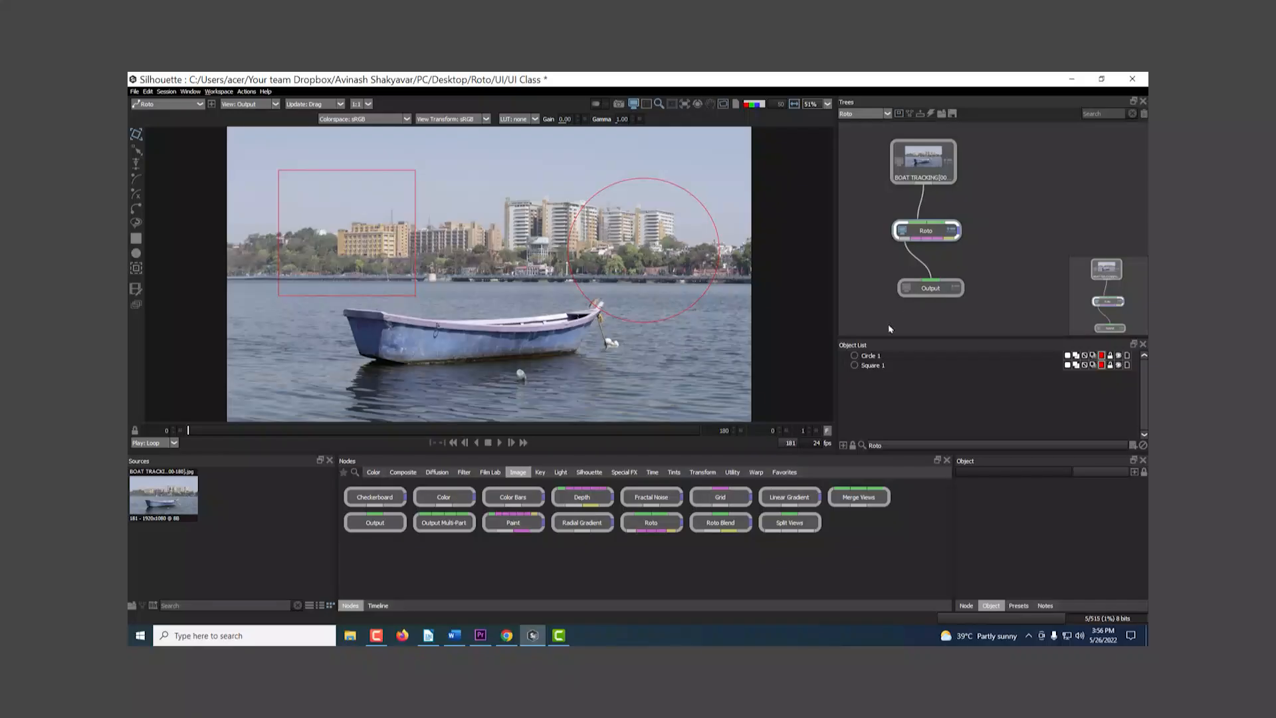
Step: Select the Roto node in the tree and display its timeline
left_click(996, 222)
left_click_drag(983, 236, 996, 256)
left_click(938, 247)
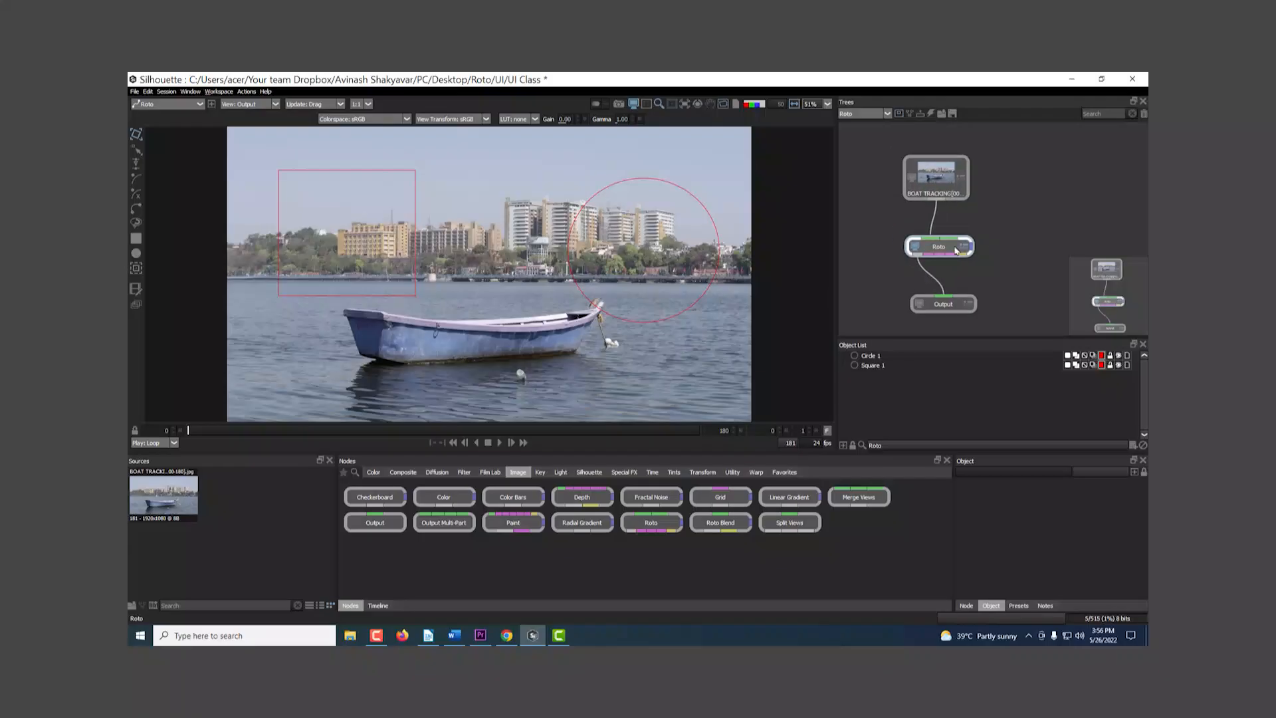
left_click(378, 605)
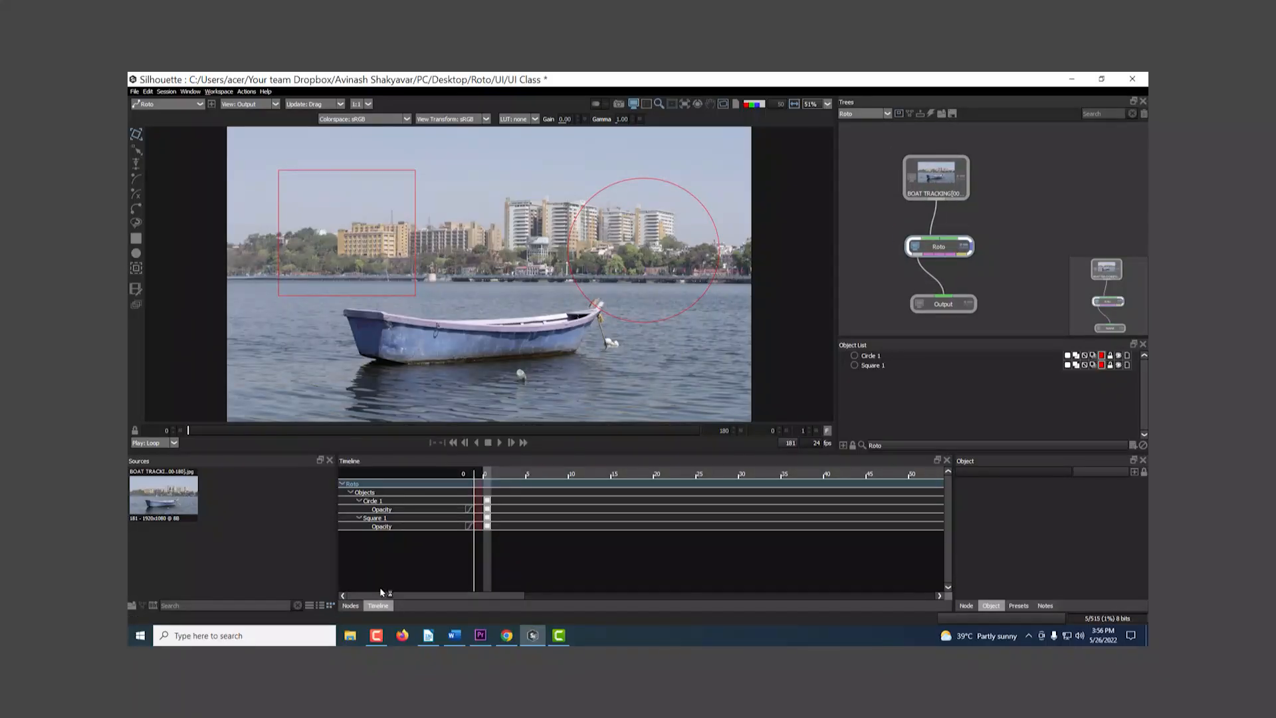
Step: View the parameters of the source node, the Roto node and Circle 1, collapsing the Roto node's Alpha group
left_click(936, 176)
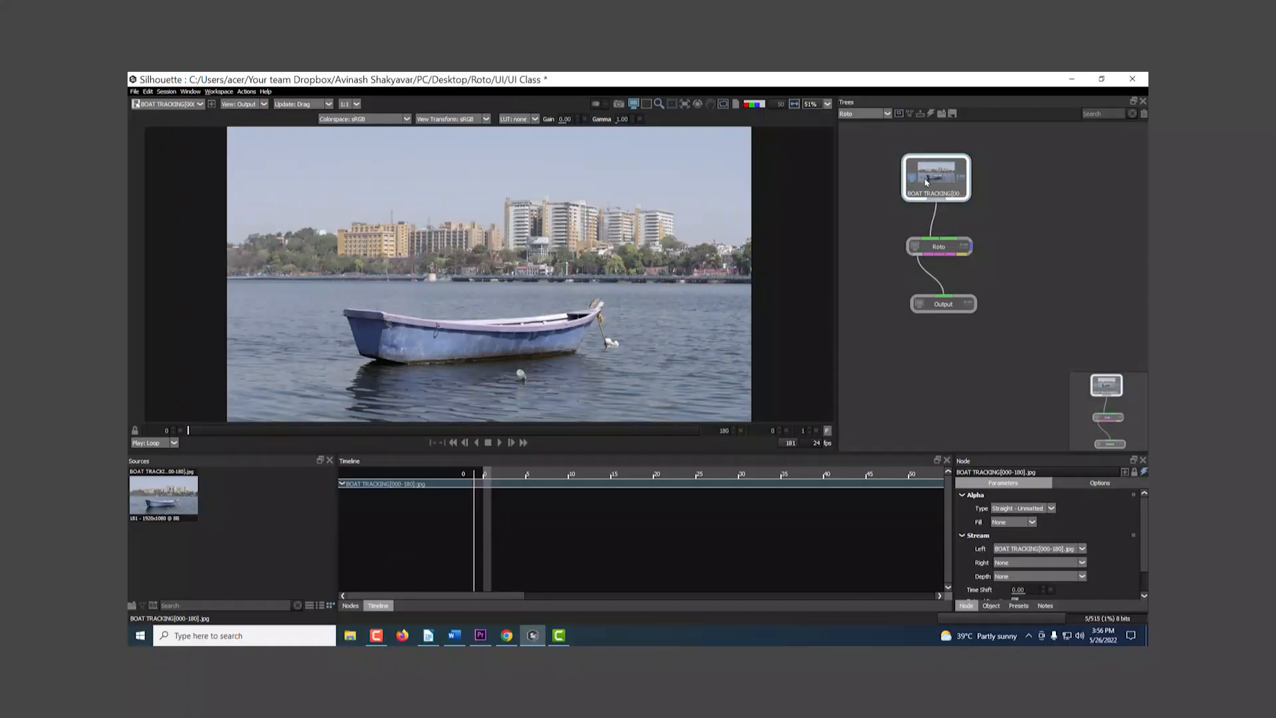
left_click(938, 246)
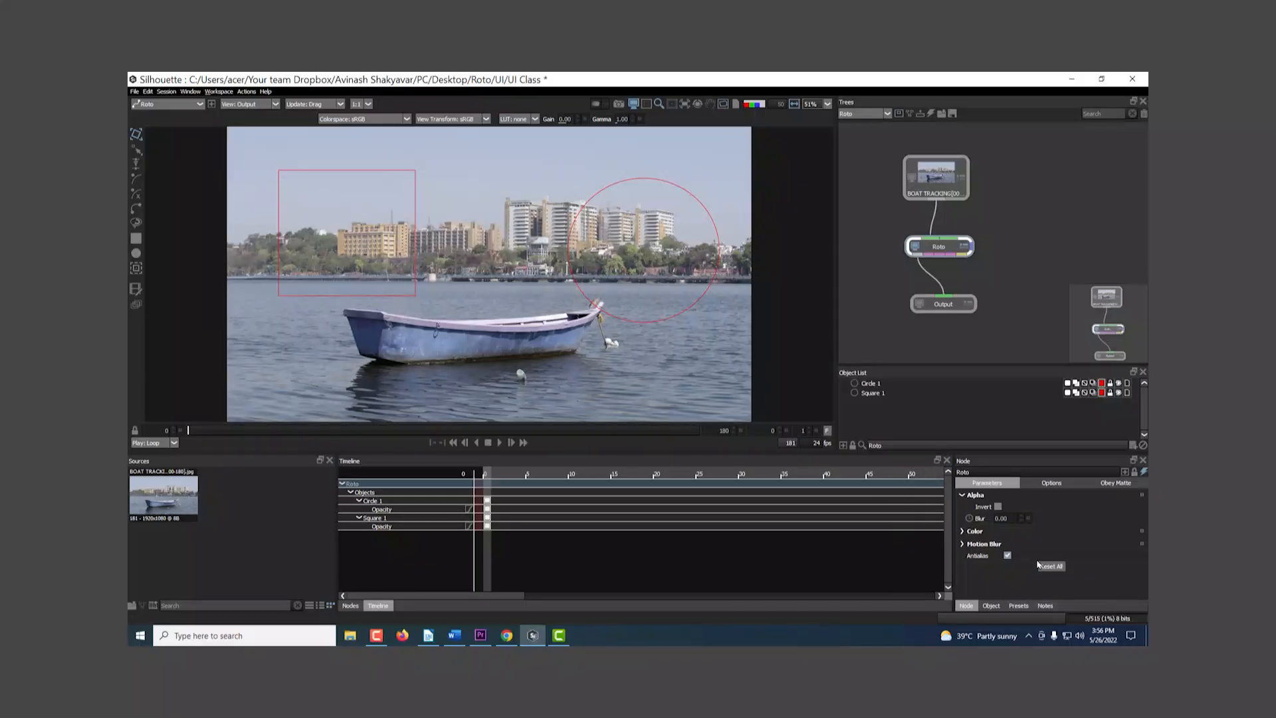
left_click(965, 496)
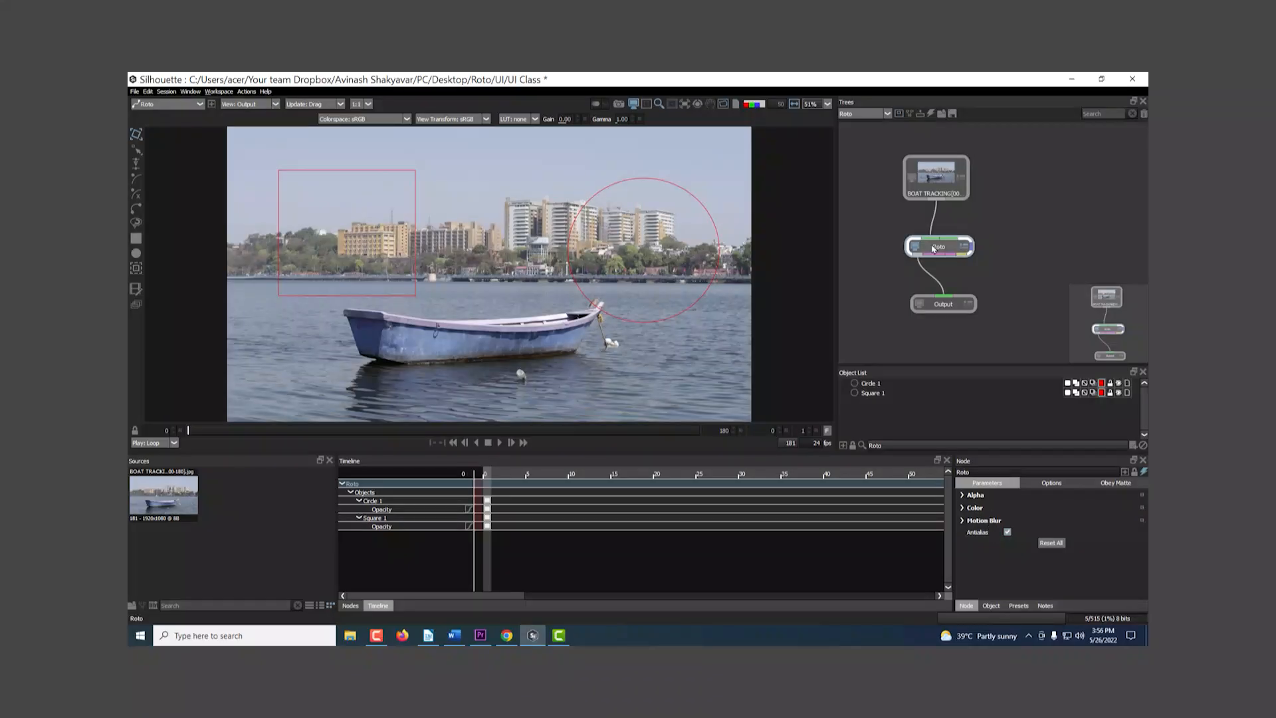
left_click(869, 384)
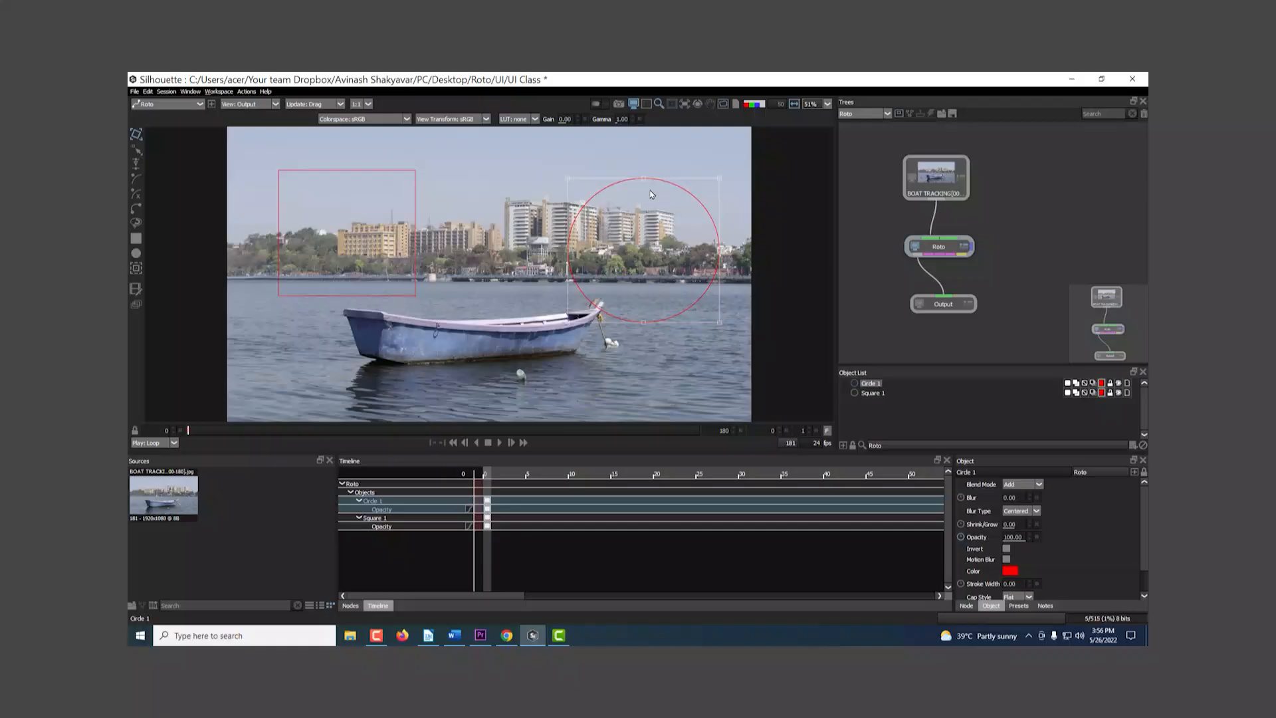
Step: View the object parameters of Square 1 and Circle 1, and widen the parameters area by narrowing the timeline
left_click(873, 393)
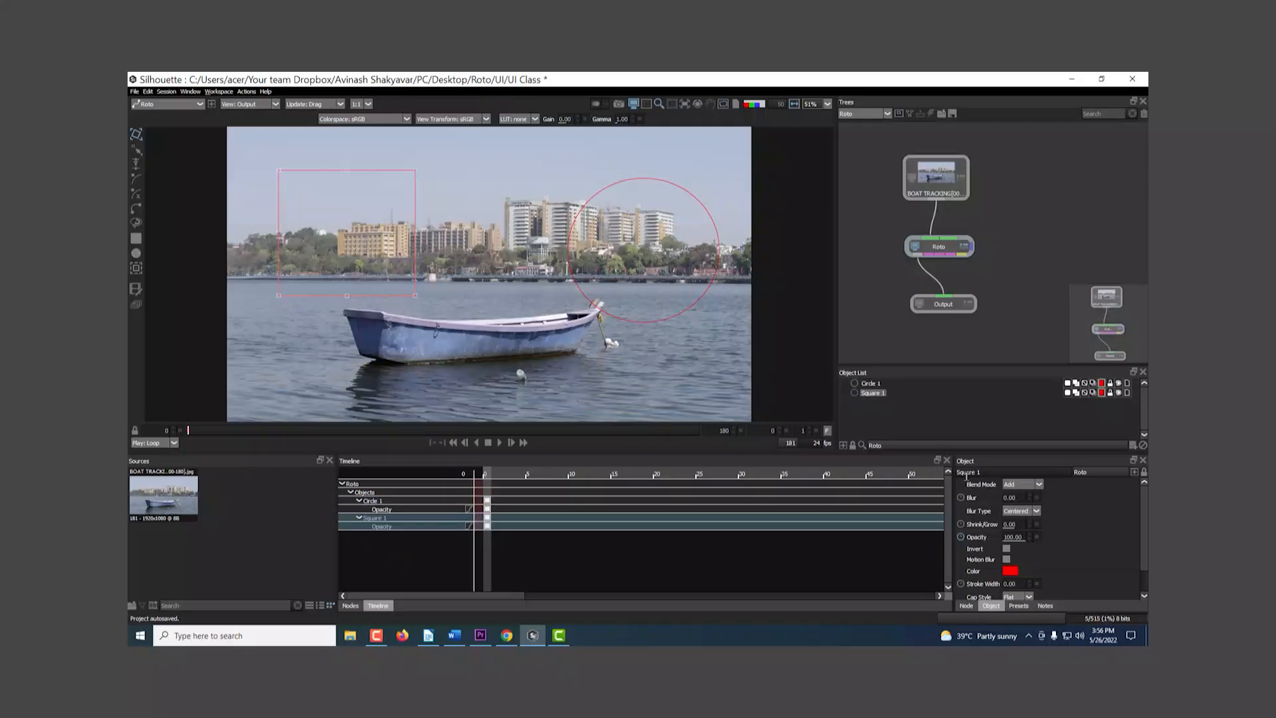
left_click(870, 383)
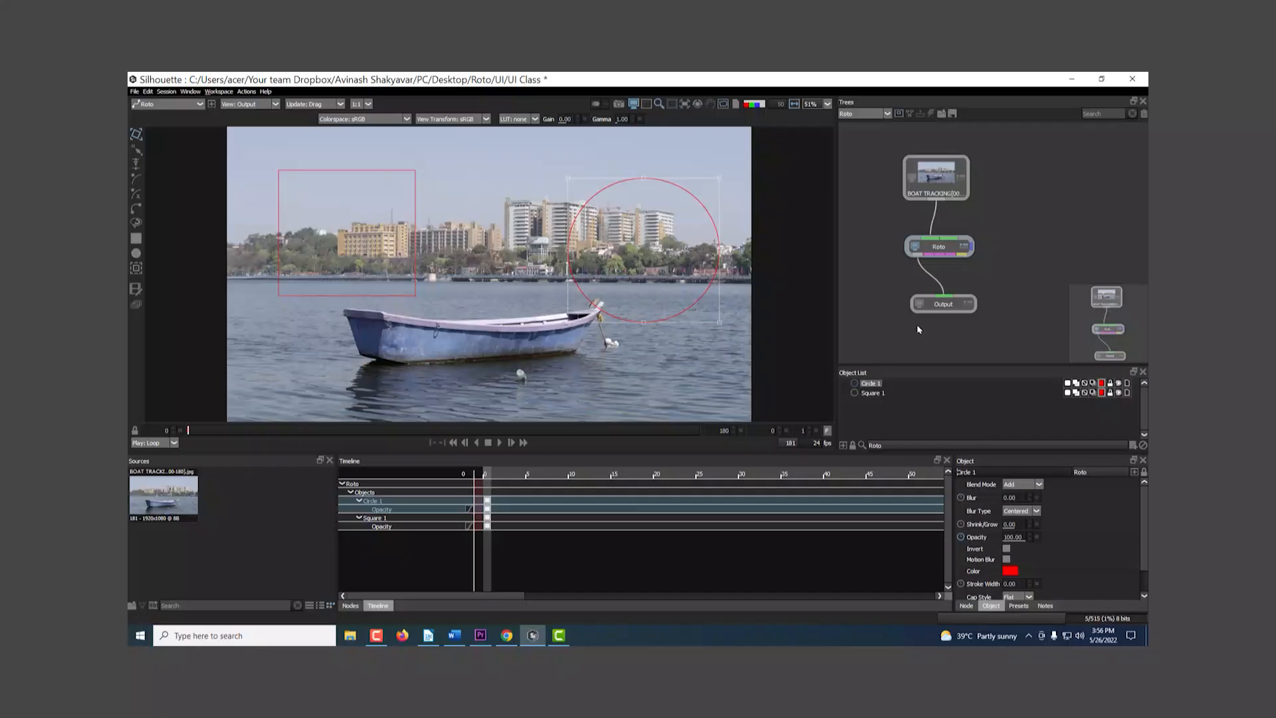
left_click_drag(953, 464, 847, 464)
Step: View the node parameters of the boat source, the Roto node and the Output node, ending on the Roto node
left_click(937, 191)
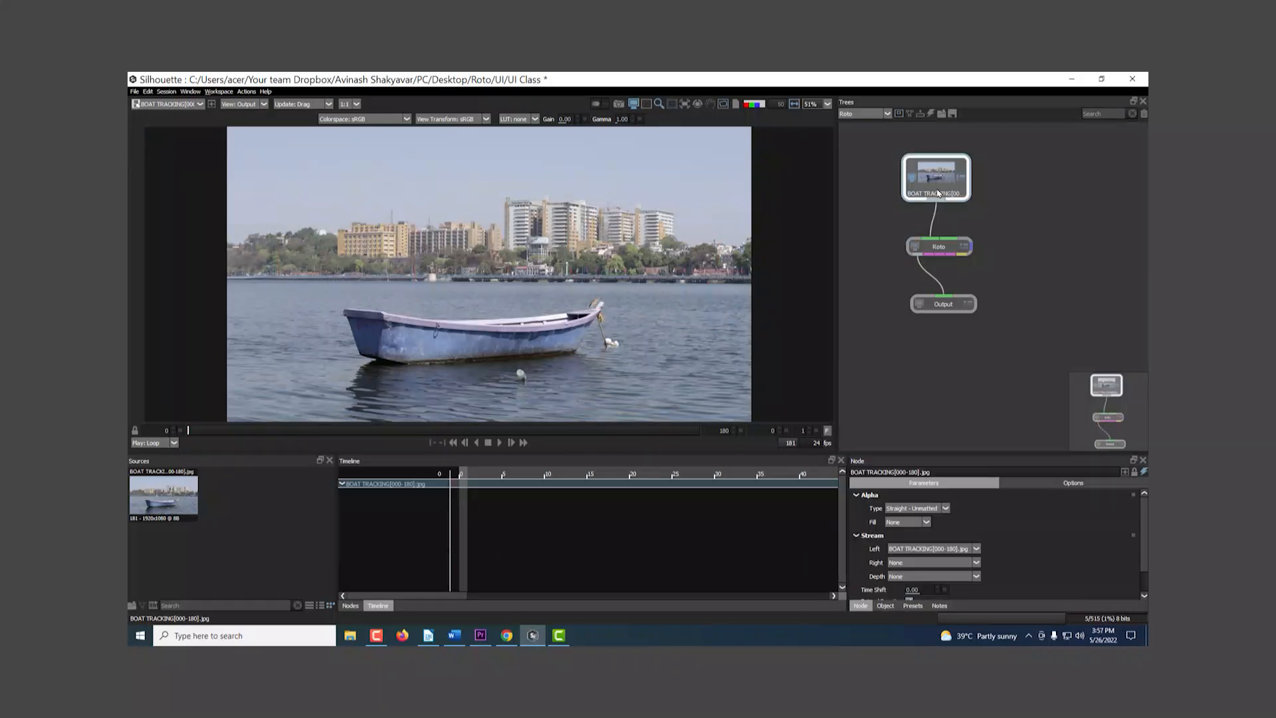
left_click(938, 247)
left_click(944, 303)
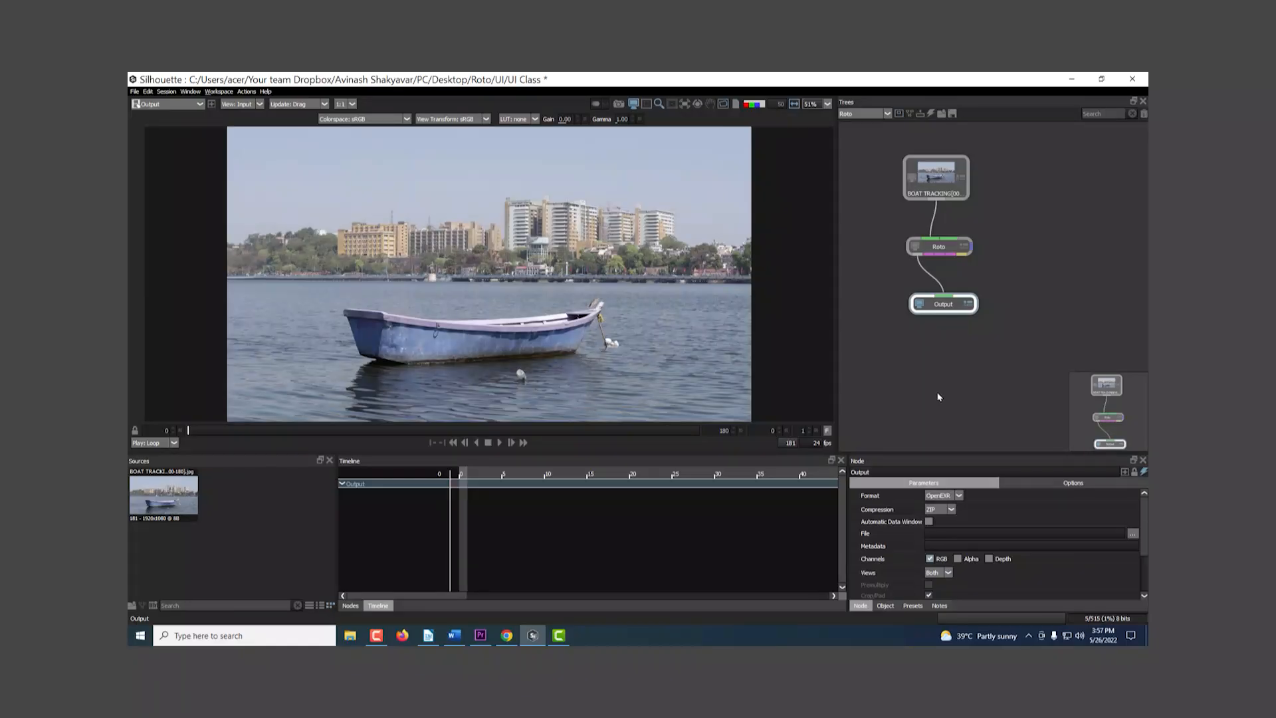
left_click(941, 251)
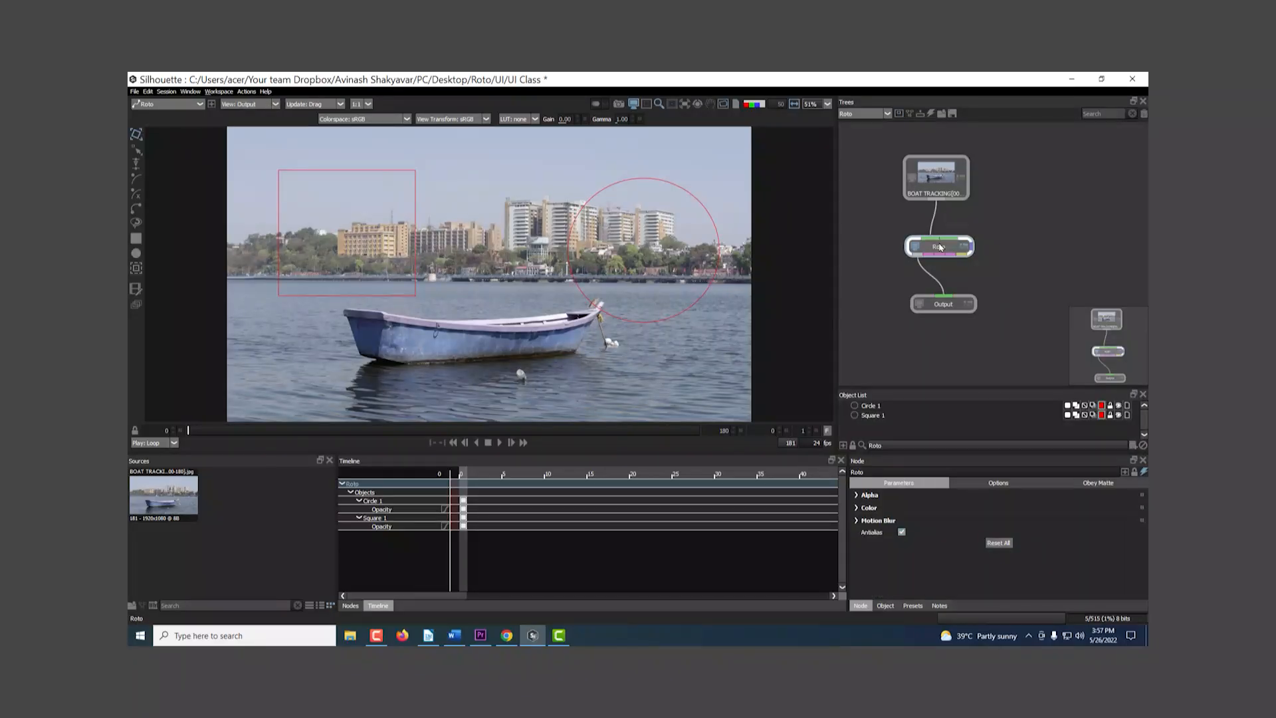
Step: Enlarge the Object List and select Circle 1 and Square 1 in turn to view their object parameters
left_click_drag(896, 388, 880, 336)
left_click(869, 354)
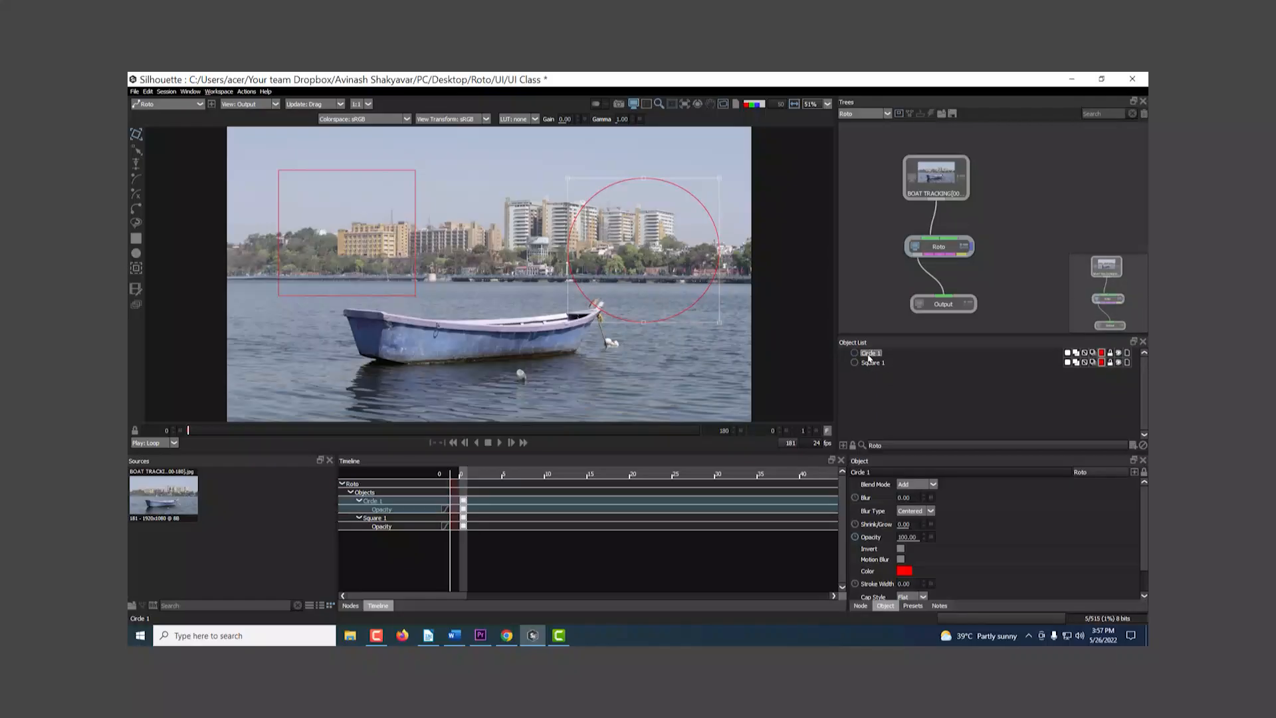
left_click(870, 363)
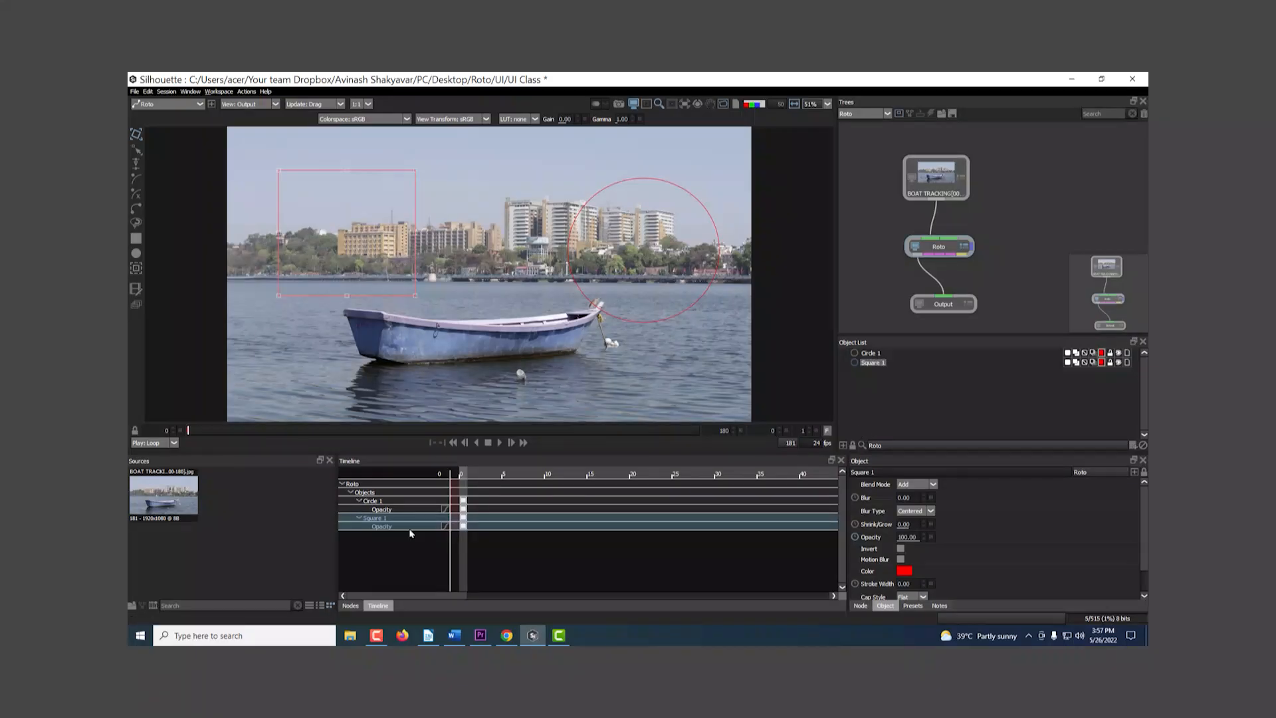
Step: Play the boat sequence briefly and scrub the timeline to frame 31
key("space")
left_click(480, 502)
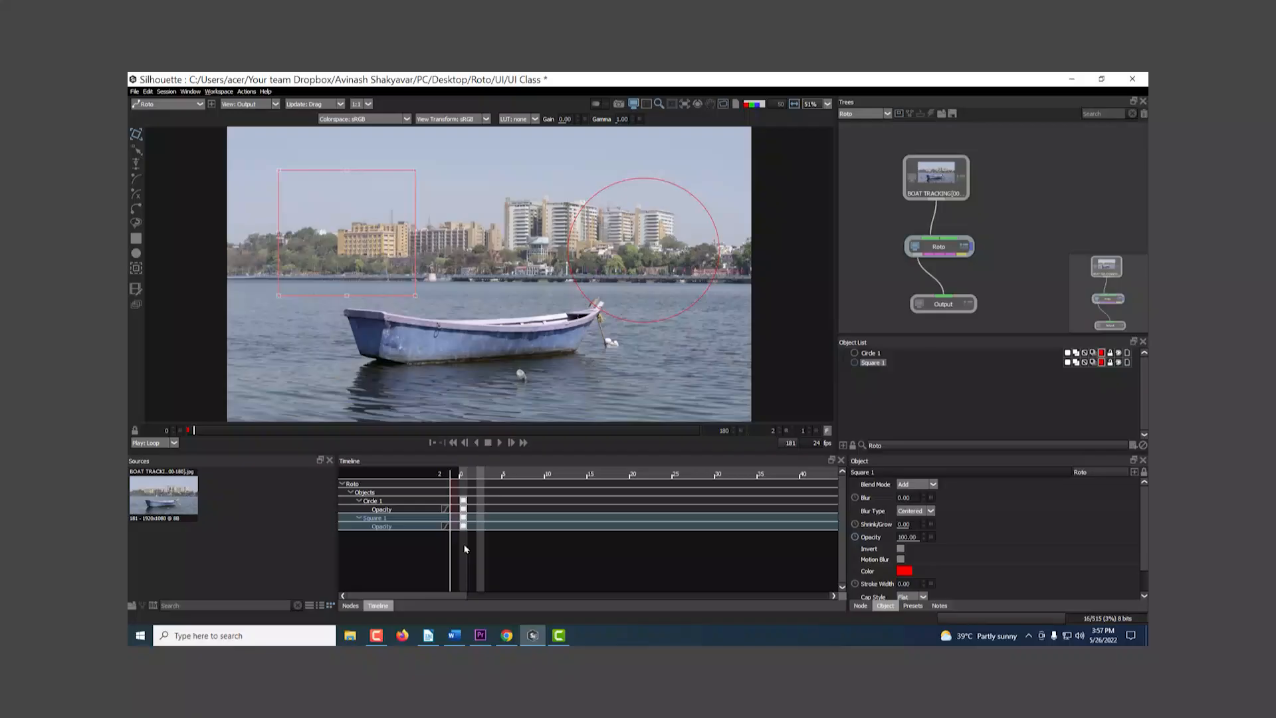
left_click_drag(574, 495, 728, 478)
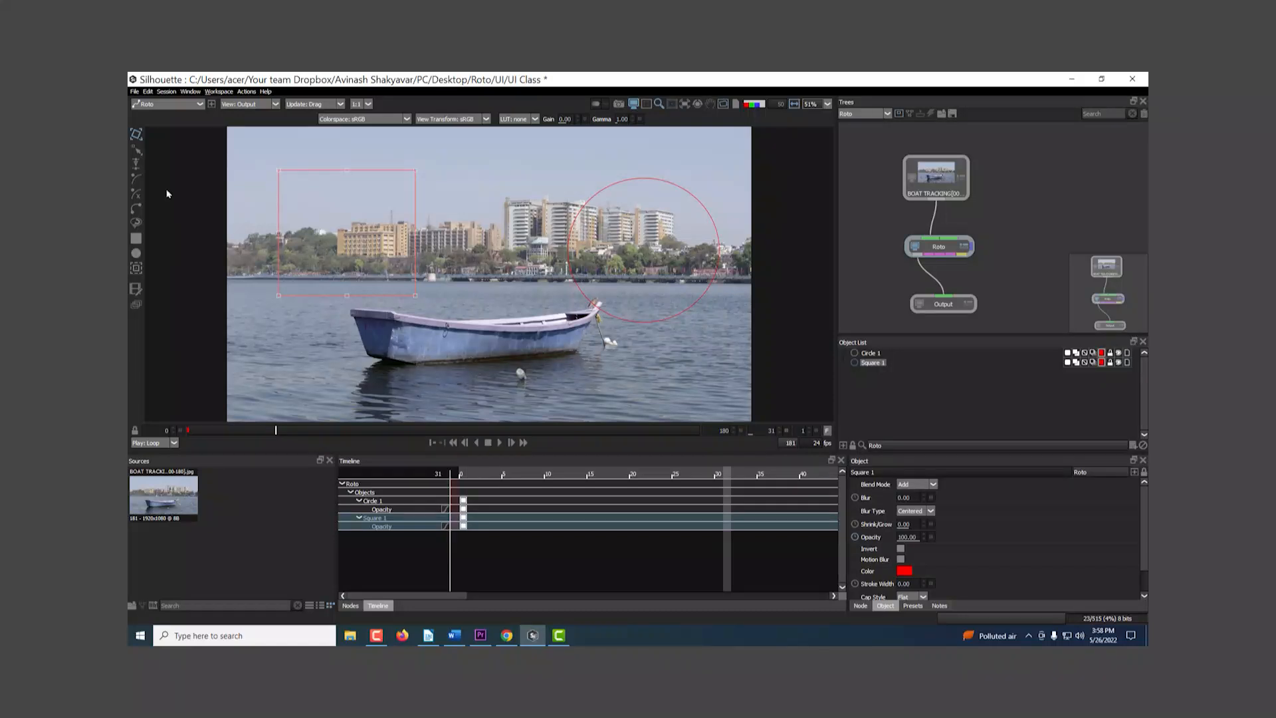
Step: Look through the viewer's display options, and reselect Square 1 in the image
left_click(192, 105)
left_click(246, 105)
left_click(250, 104)
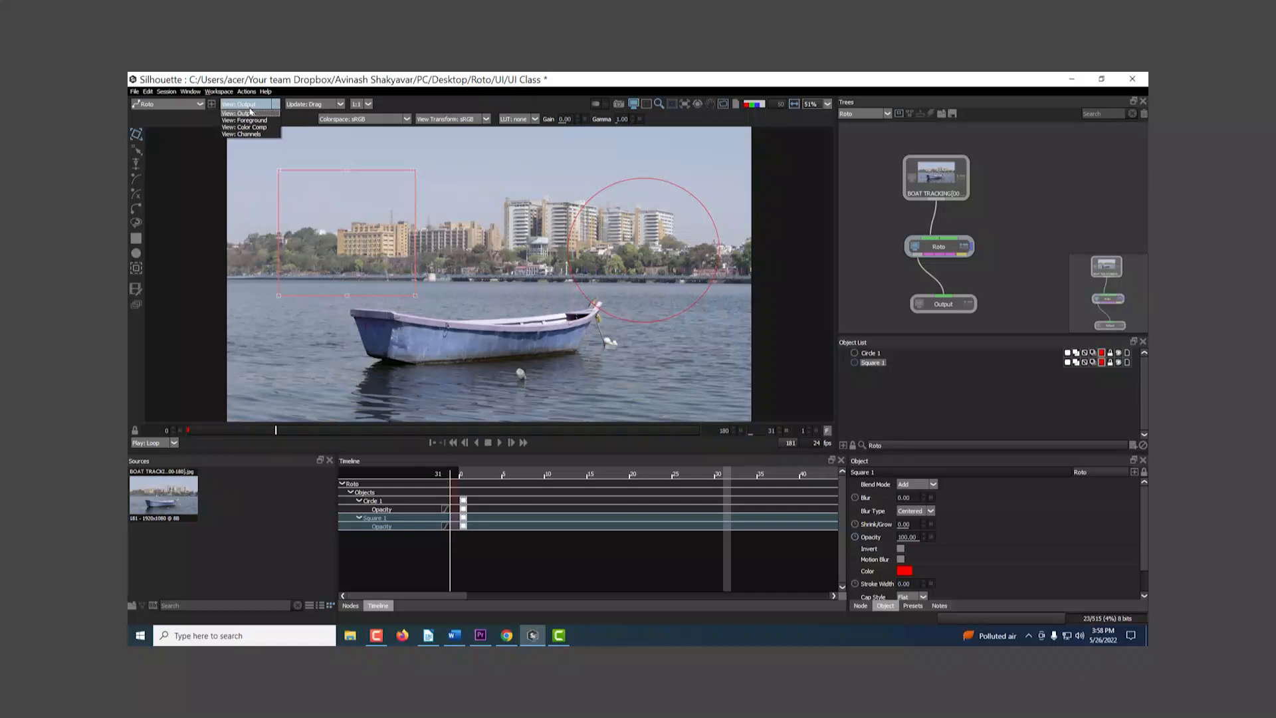
left_click(334, 104)
left_click(269, 203)
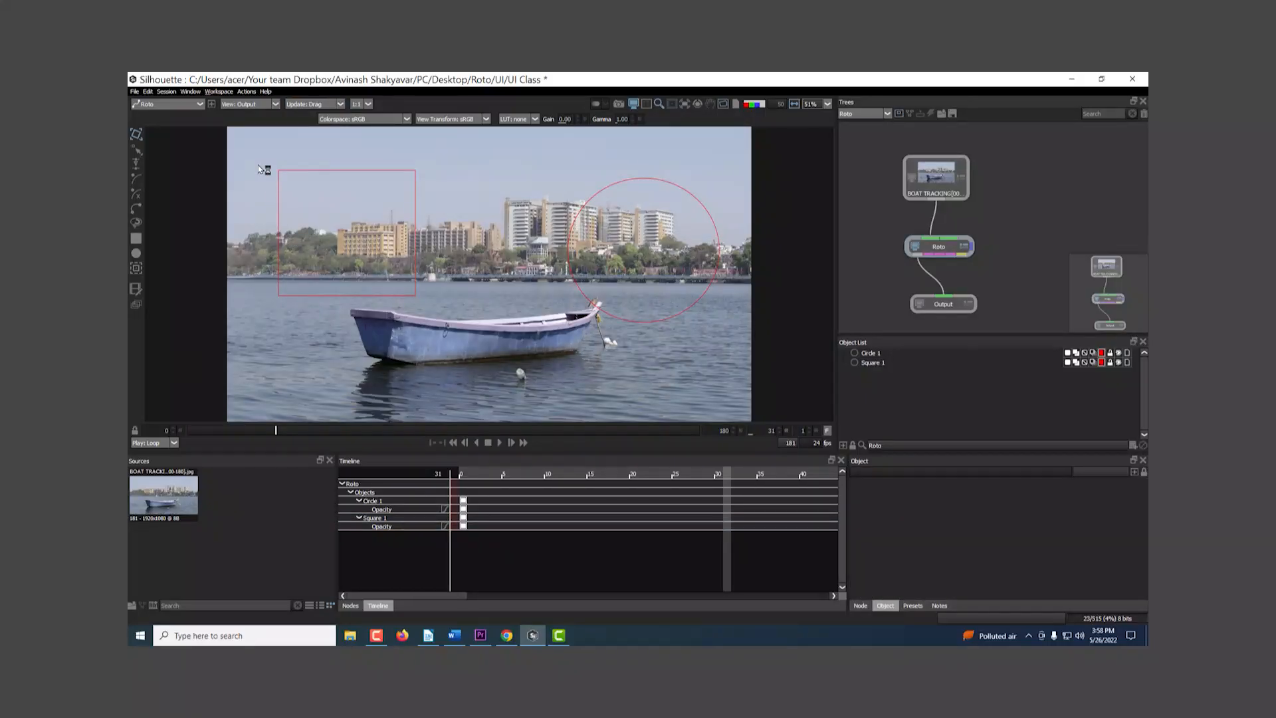
left_click(275, 167)
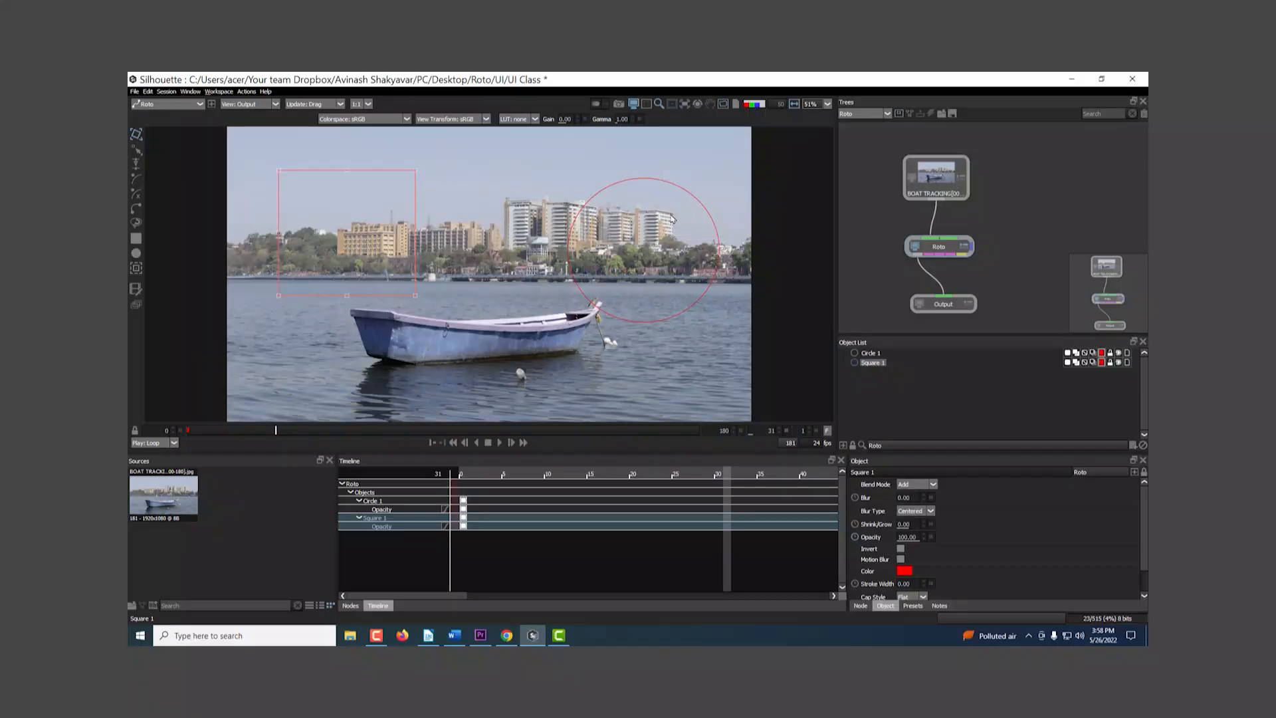
Step: Move the Roto node slightly closer to the source node and list the view modes available for it
left_click(939, 247)
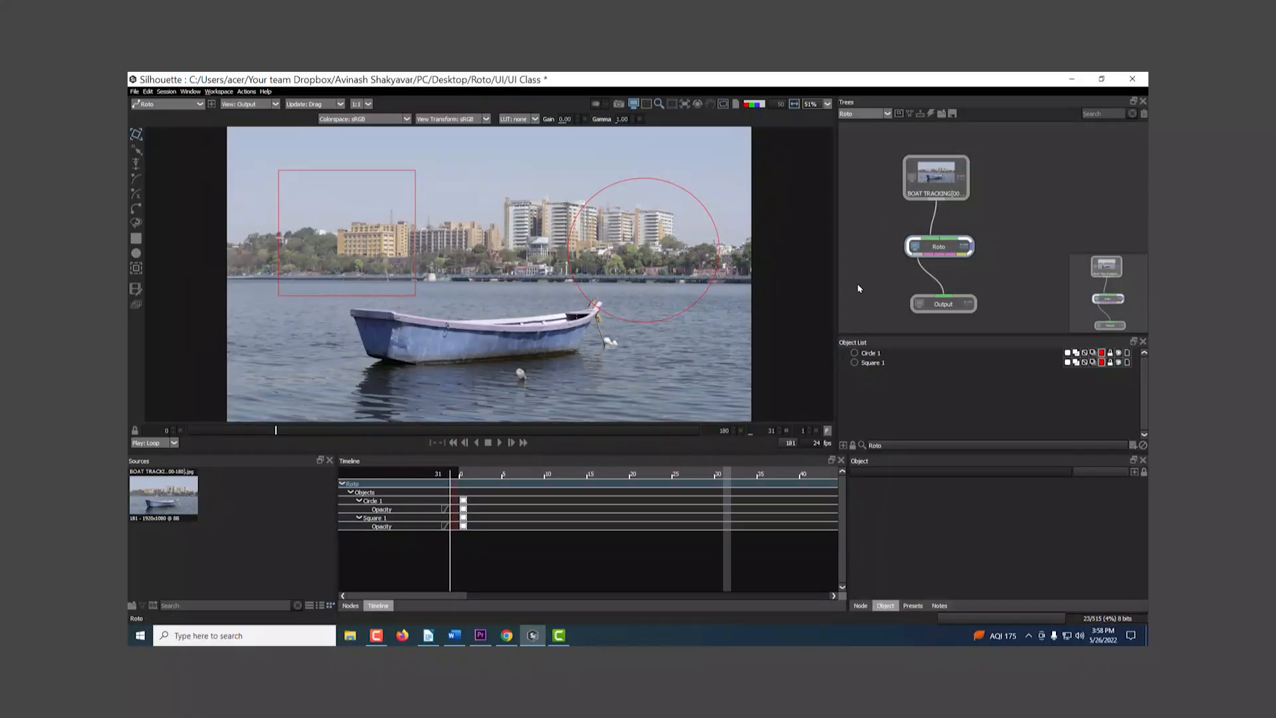
left_click_drag(932, 251, 933, 241)
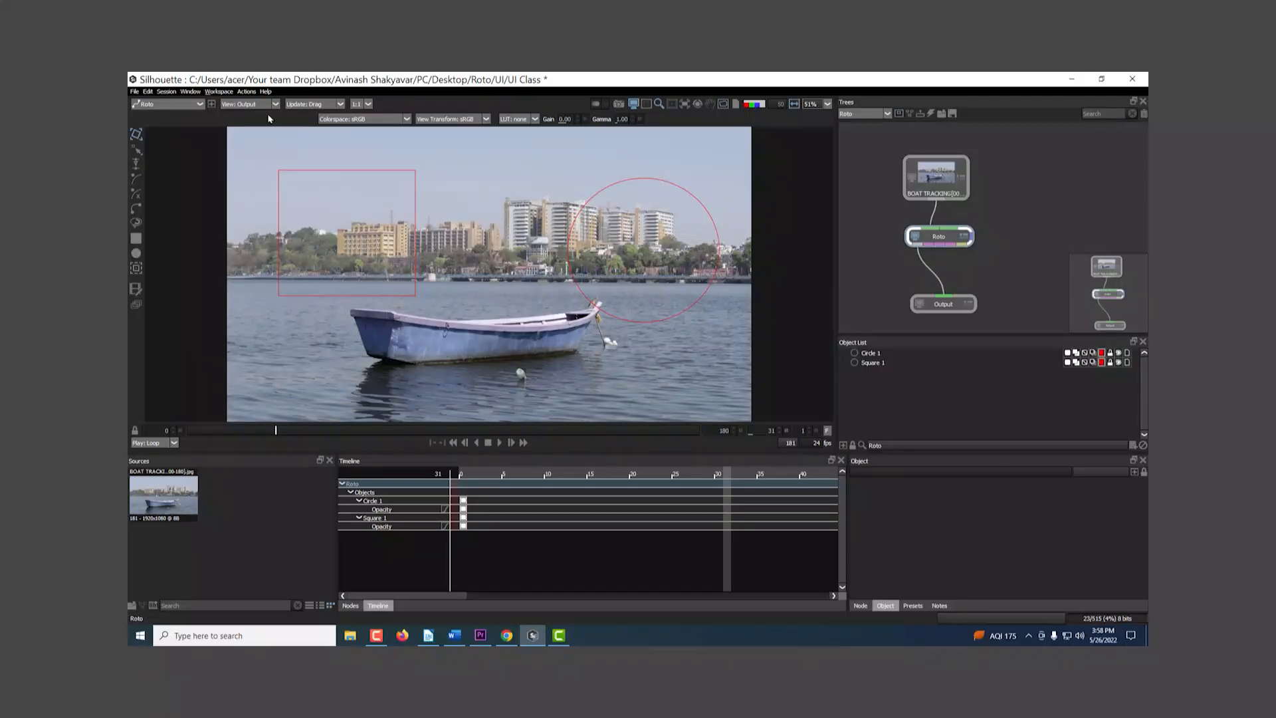
left_click(250, 105)
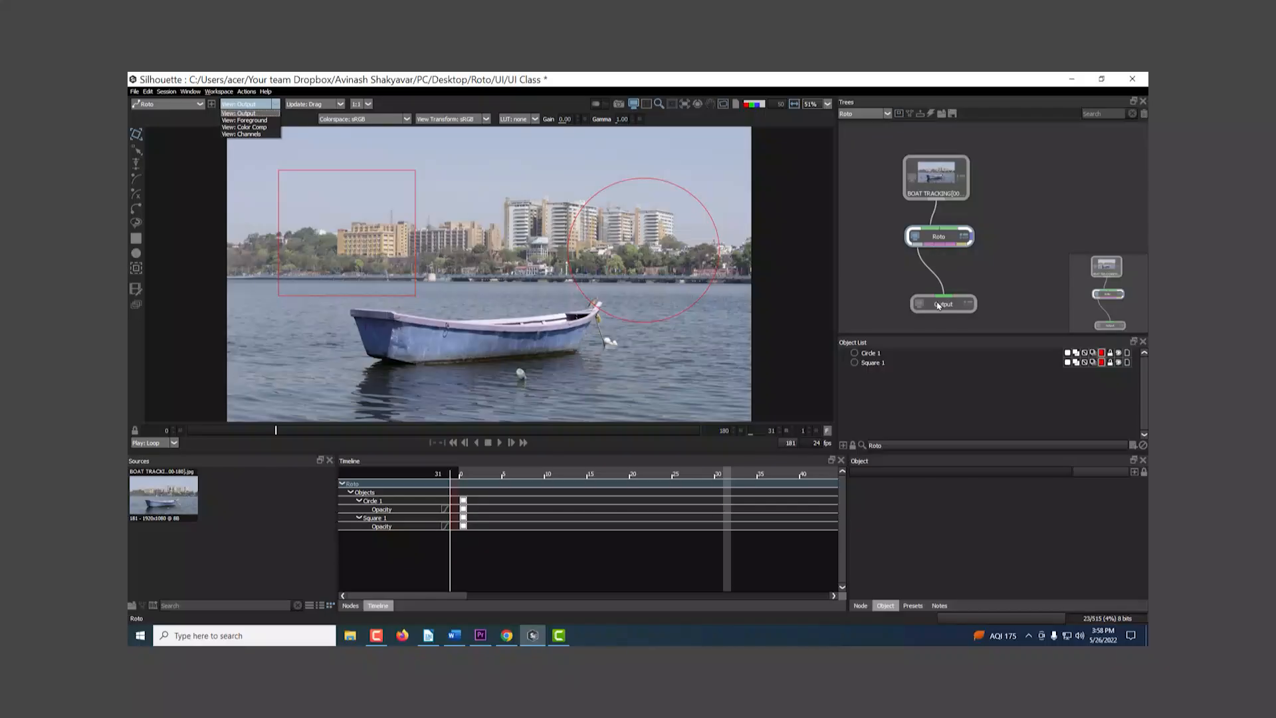
Step: Delete the connection between the boat source and the Roto node, and reconnect the source to the Roto node's background input
left_click(939, 213)
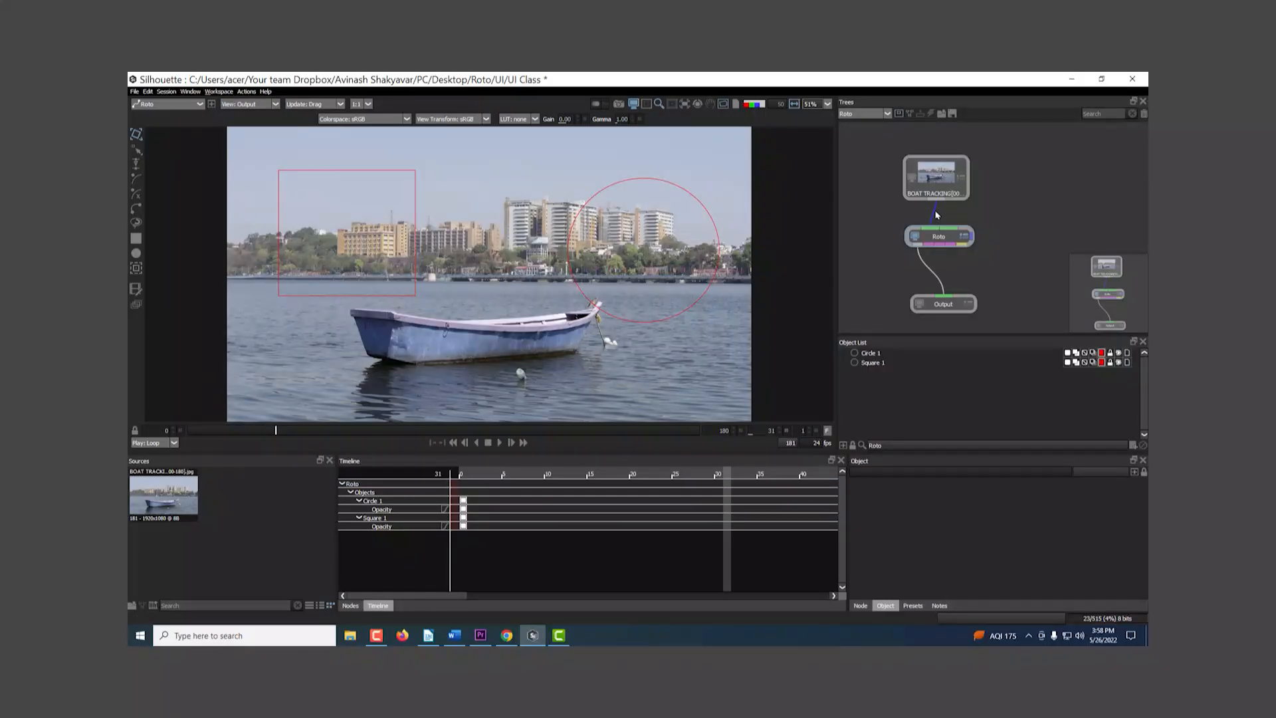
key("Delete")
left_click_drag(947, 218, 952, 234)
left_click(948, 241)
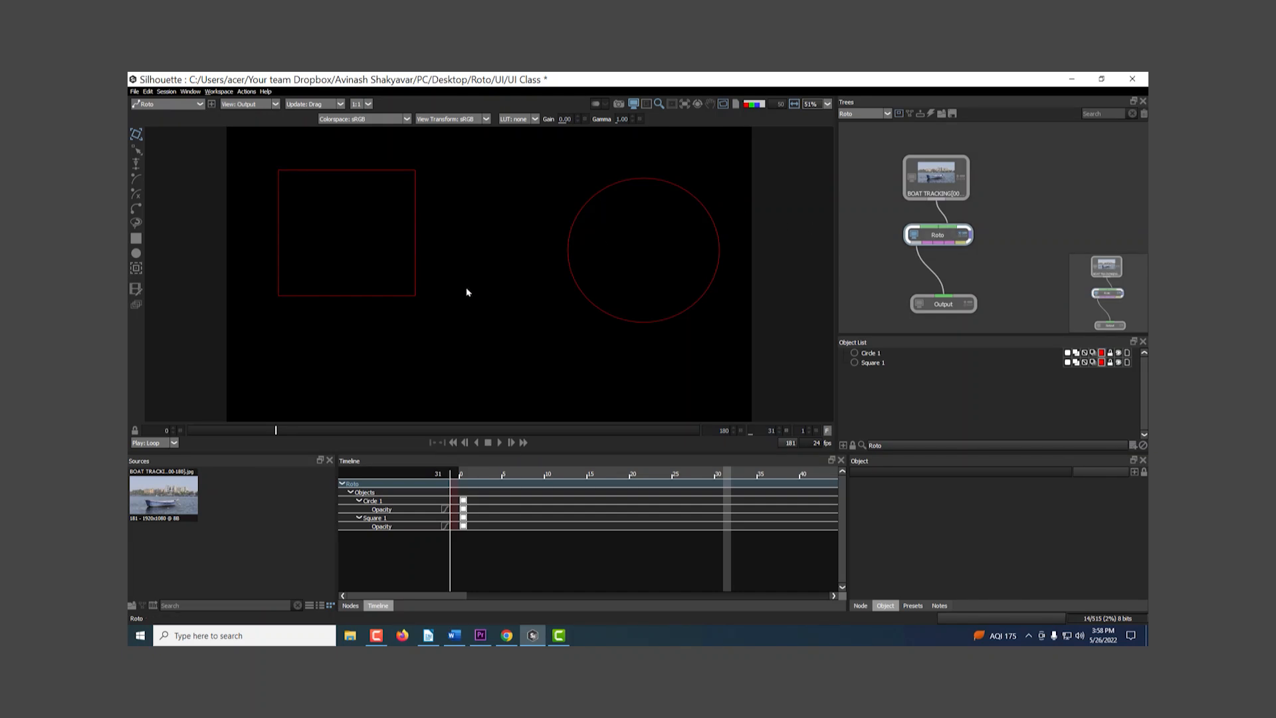
Step: Switch the viewer to the Roto node's Foreground and then to its Background
left_click(260, 104)
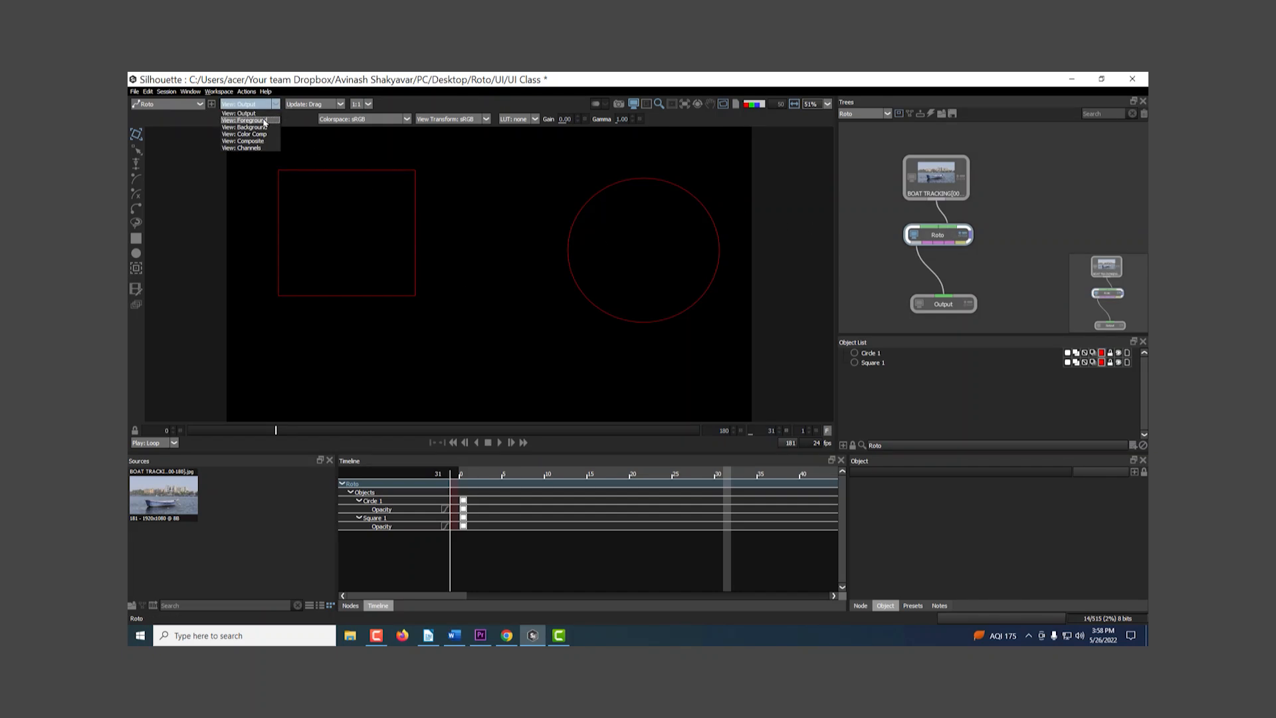
left_click(264, 122)
scroll(384, 240, "down", 2)
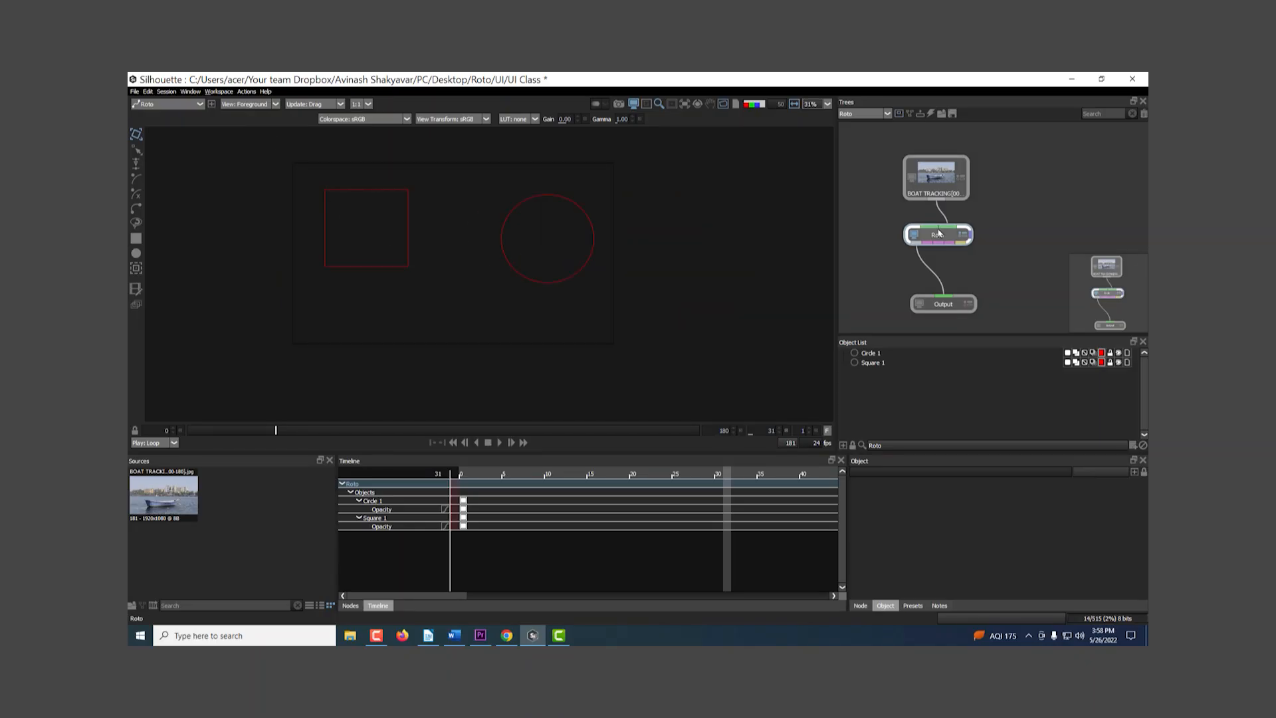
left_click(256, 104)
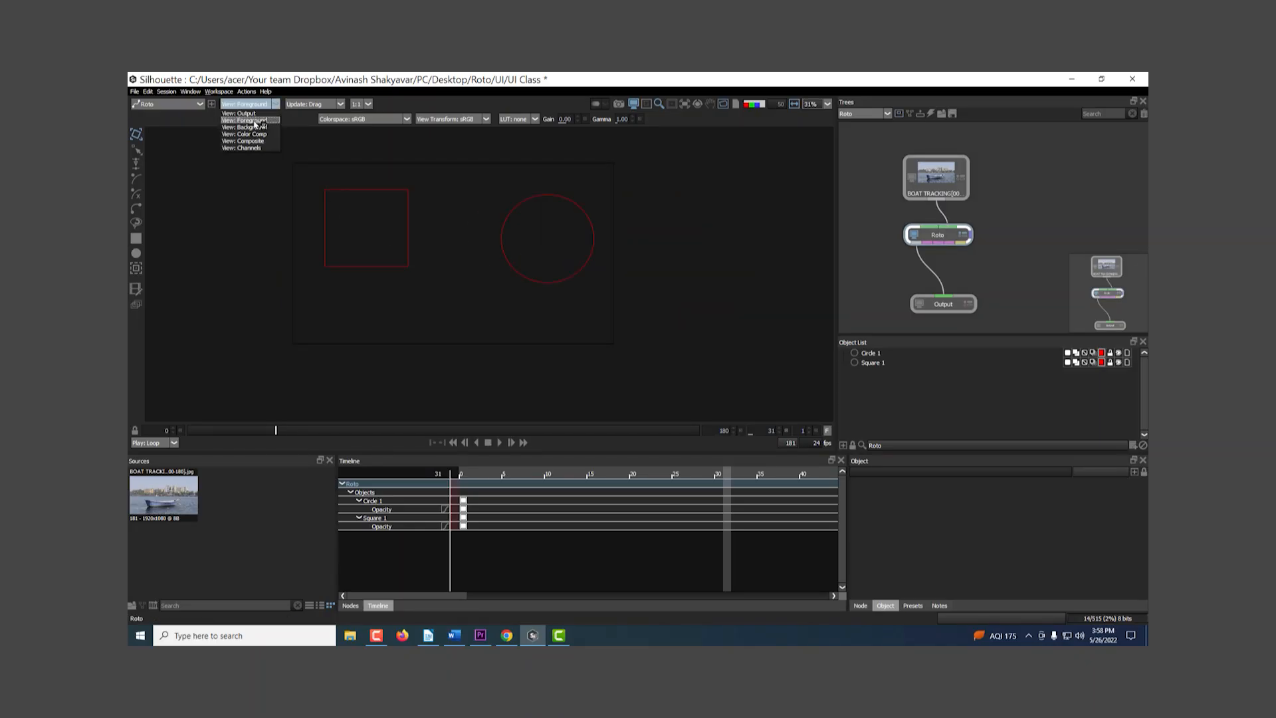
left_click(256, 127)
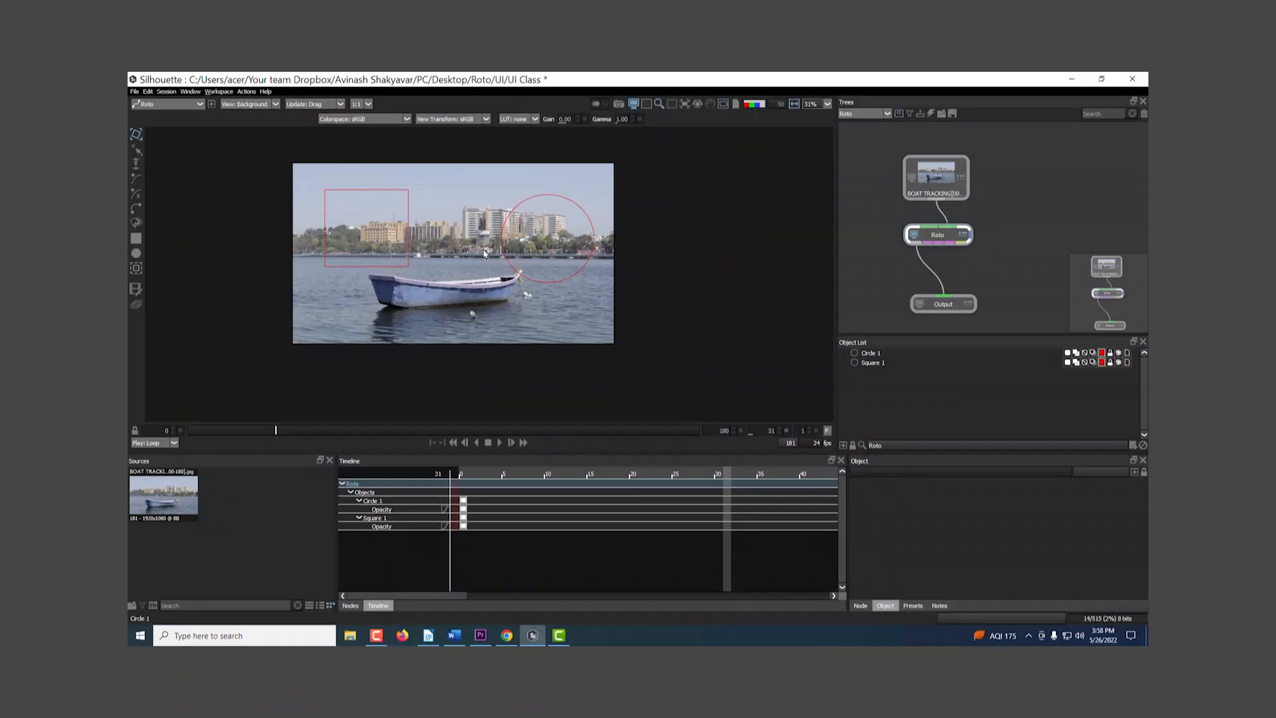